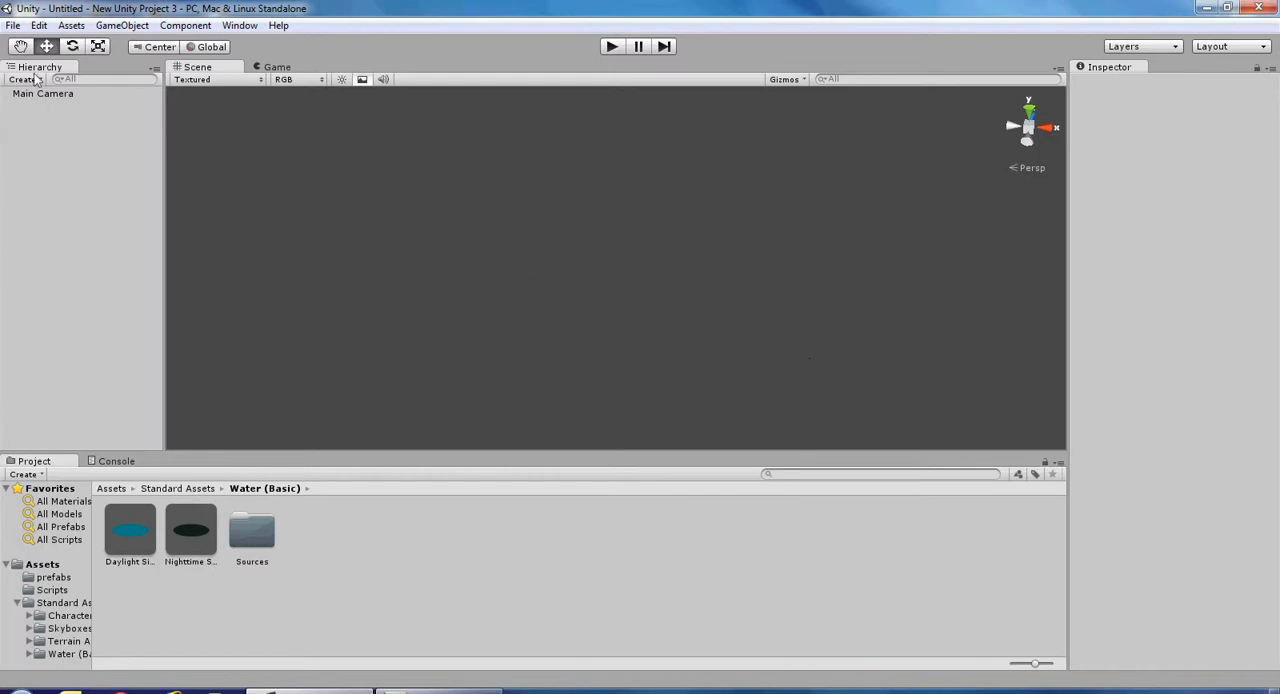
Start a new project and browse to the Desktop for its location.
{"action": "left_click", "coordinate": [13, 26]}
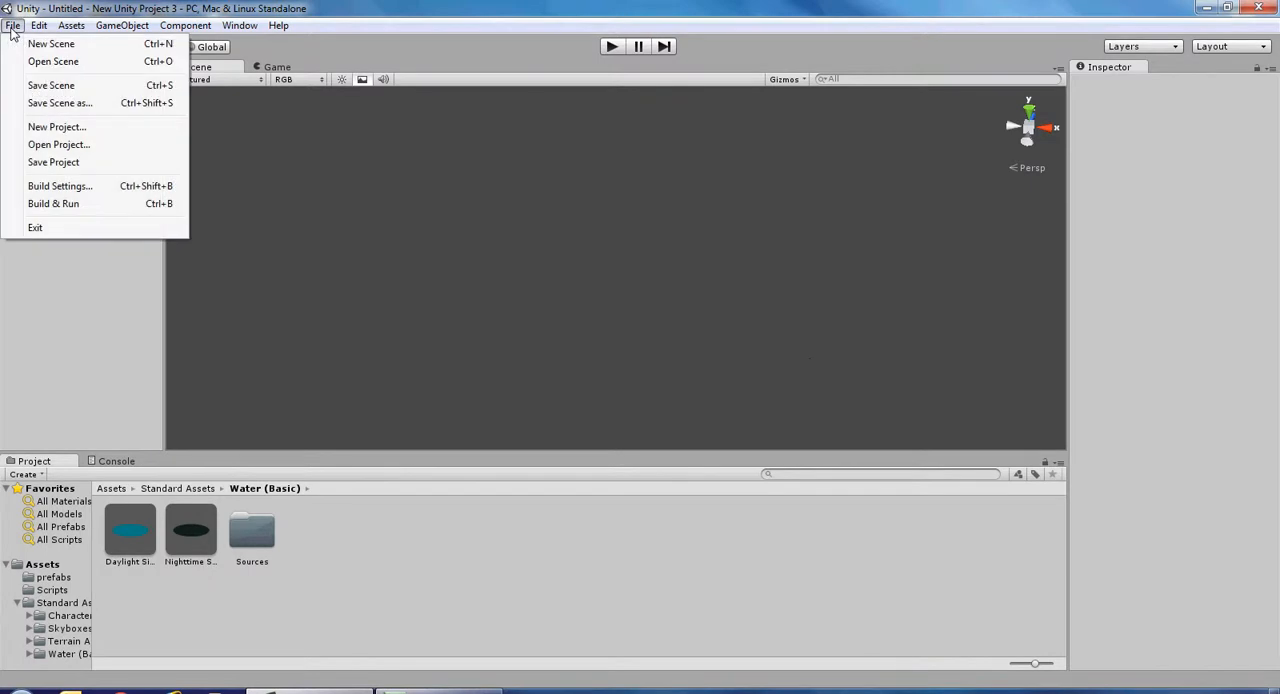
{"action": "left_click", "coordinate": [52, 127]}
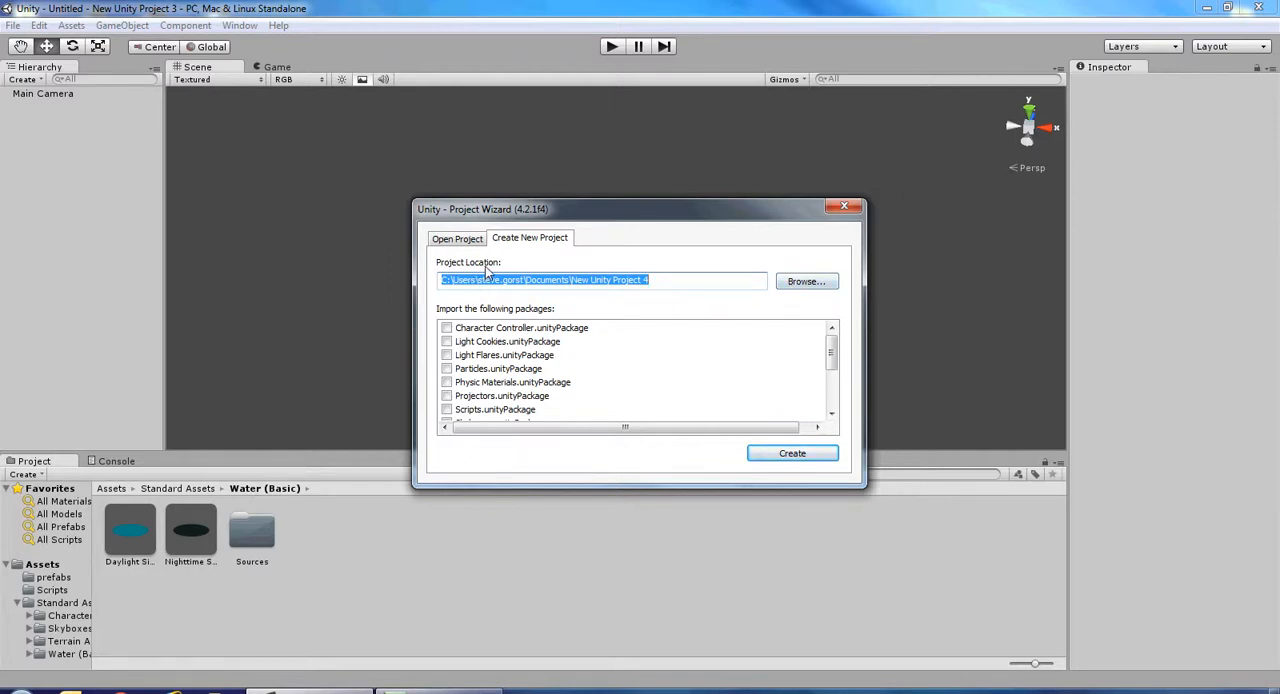
{"action": "left_click", "coordinate": [808, 283]}
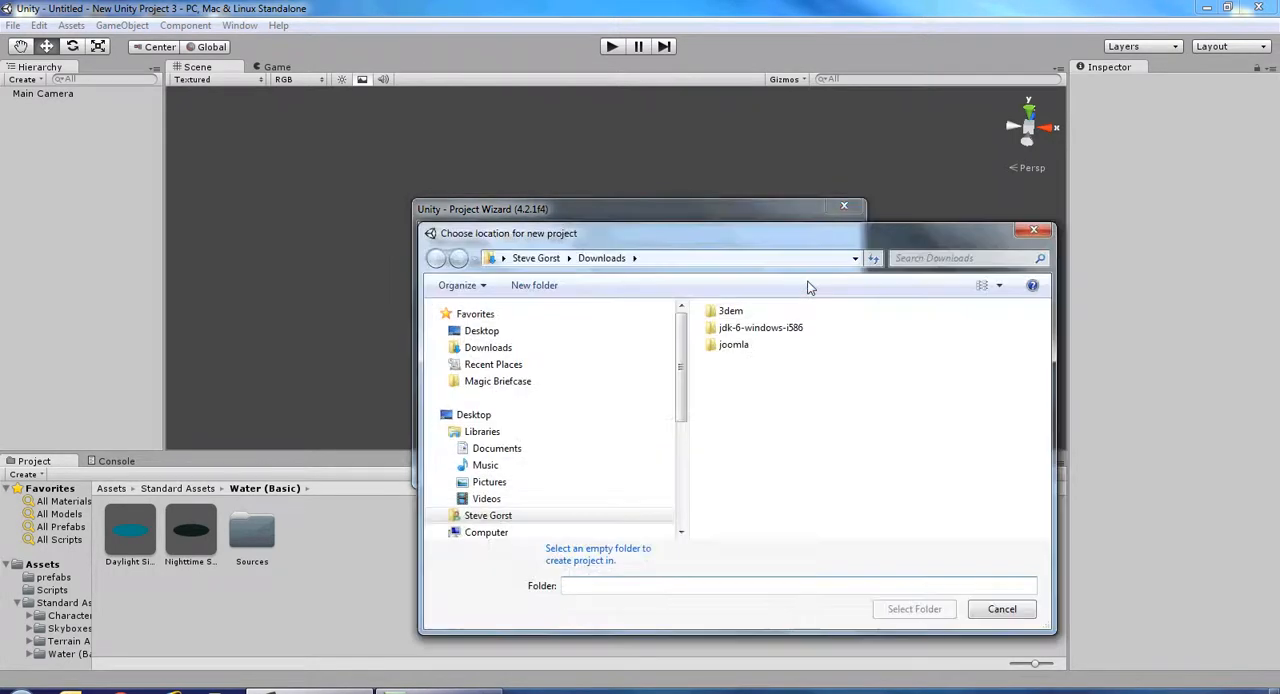
{"action": "left_click", "coordinate": [481, 332]}
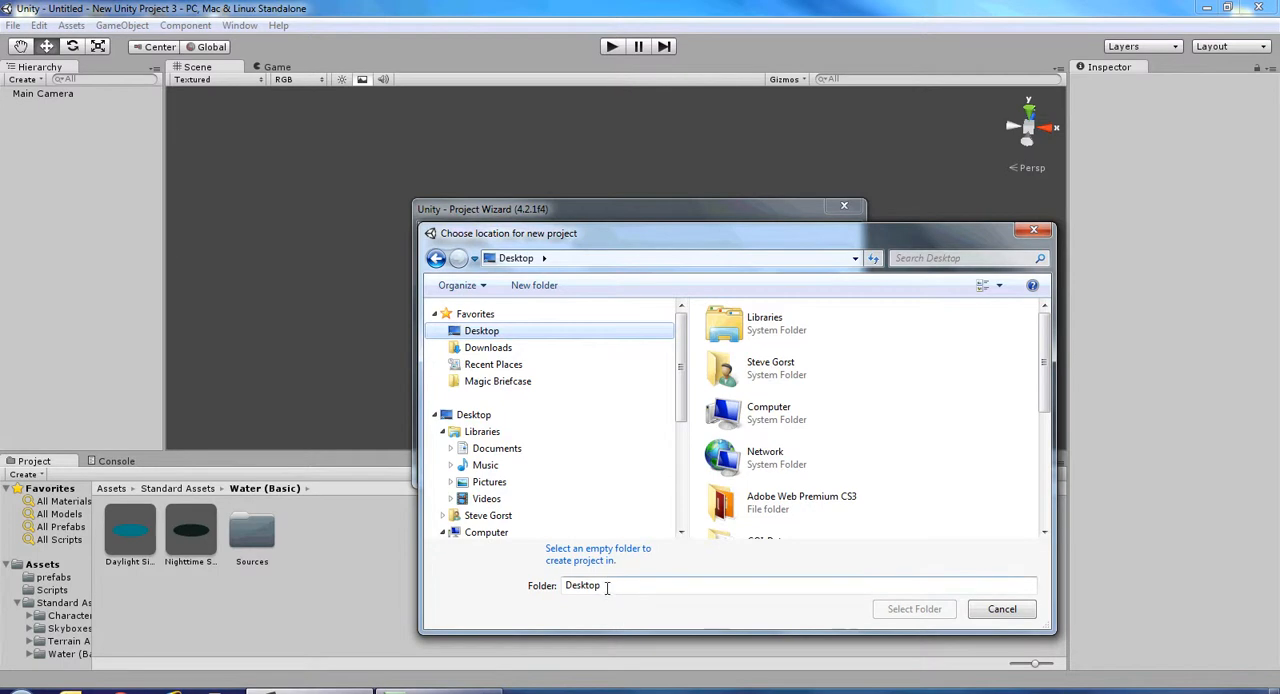
Try to name the project's location folder Island Level without creating that folder first.
{"action": "left_click_drag", "start_coordinate": [601, 586], "coordinate": [557, 590]}
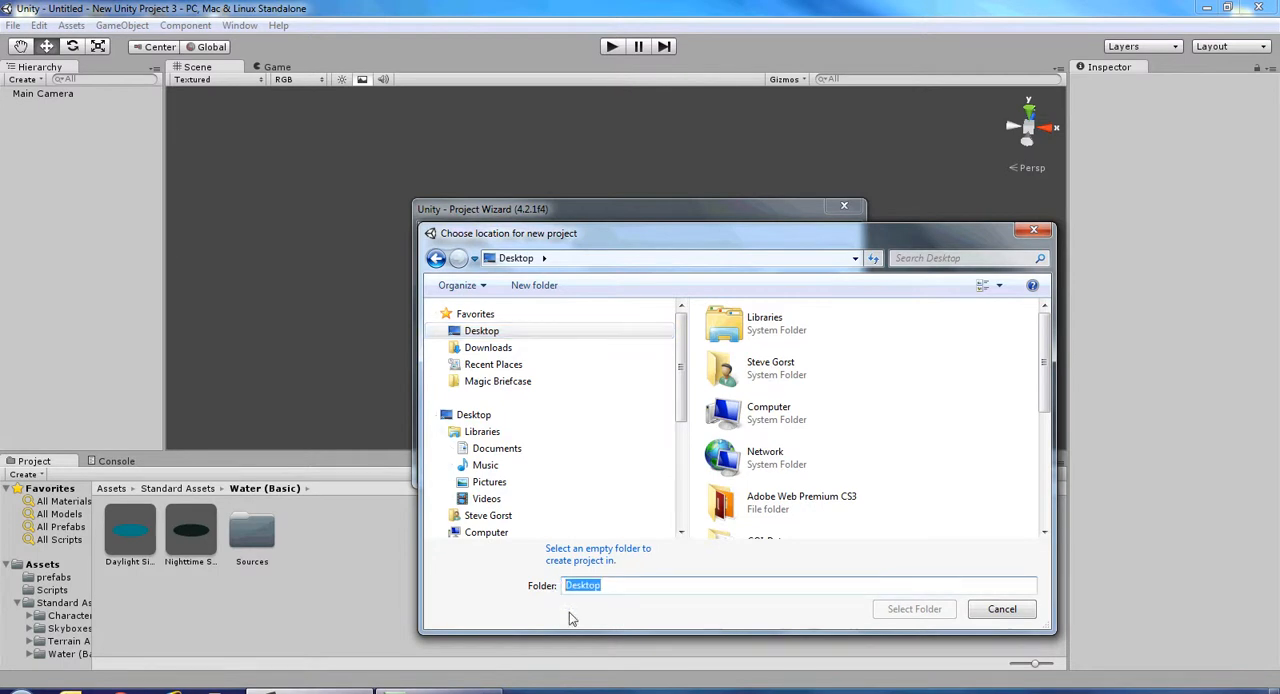
{"action": "type", "text": "Island Leveld"}
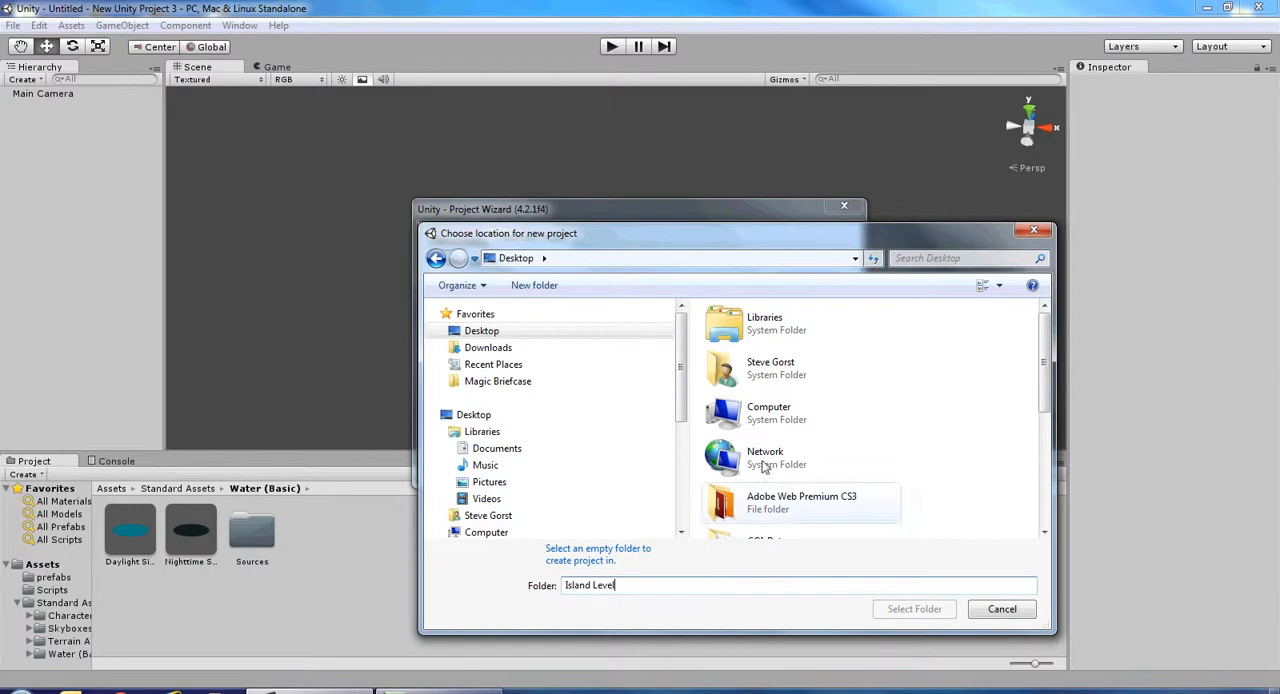
Create a folder named Island Level on the Desktop and choose it as the project location.
{"action": "left_click", "coordinate": [532, 286]}
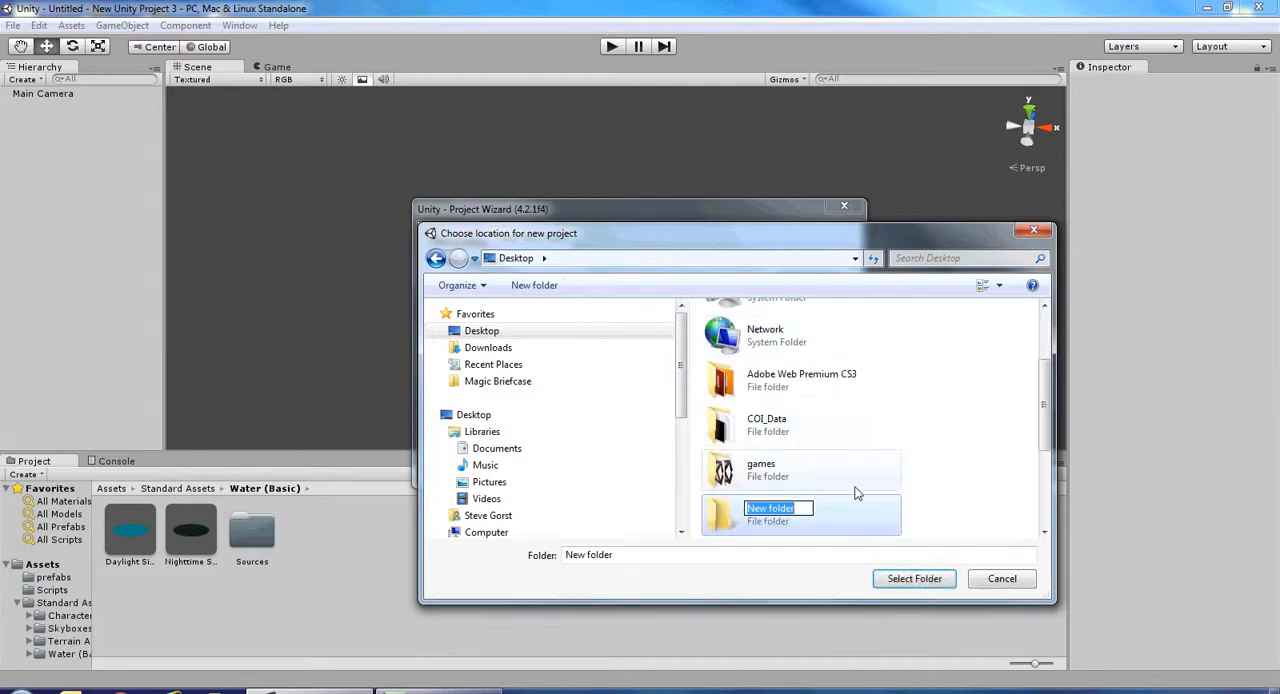
{"action": "type", "text": "Is"}
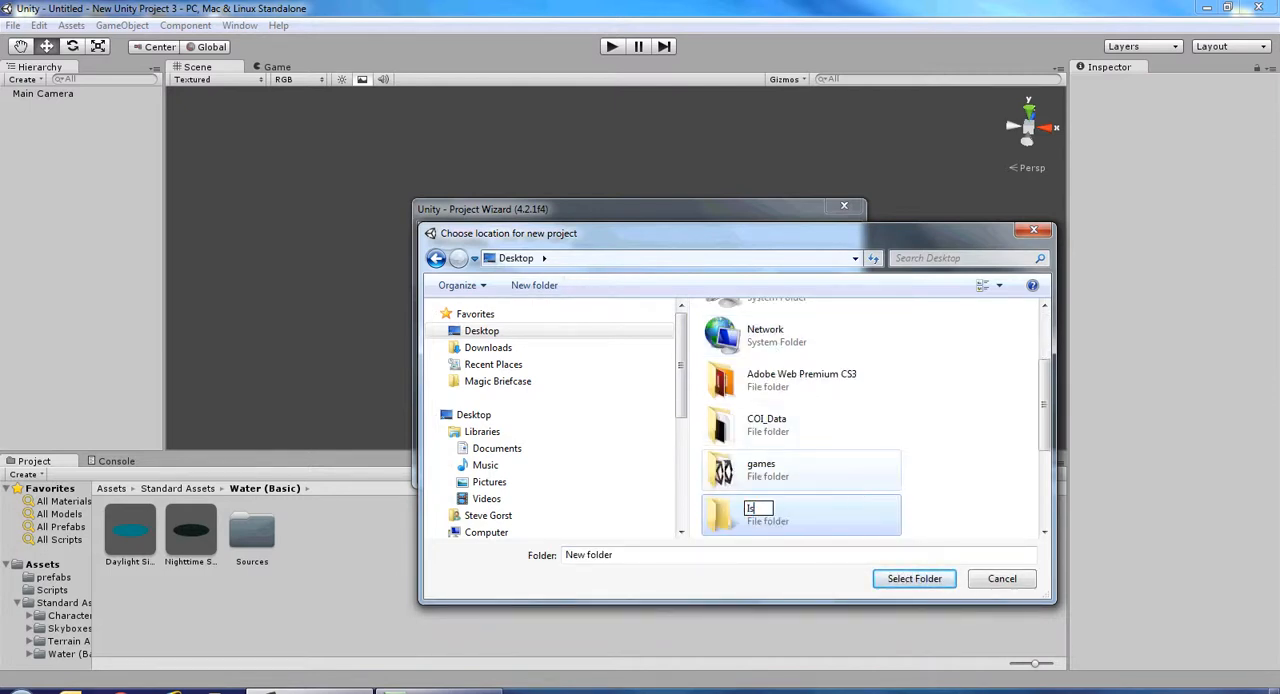
{"action": "type", "text": "land Level"}
{"action": "left_click", "coordinate": [720, 518]}
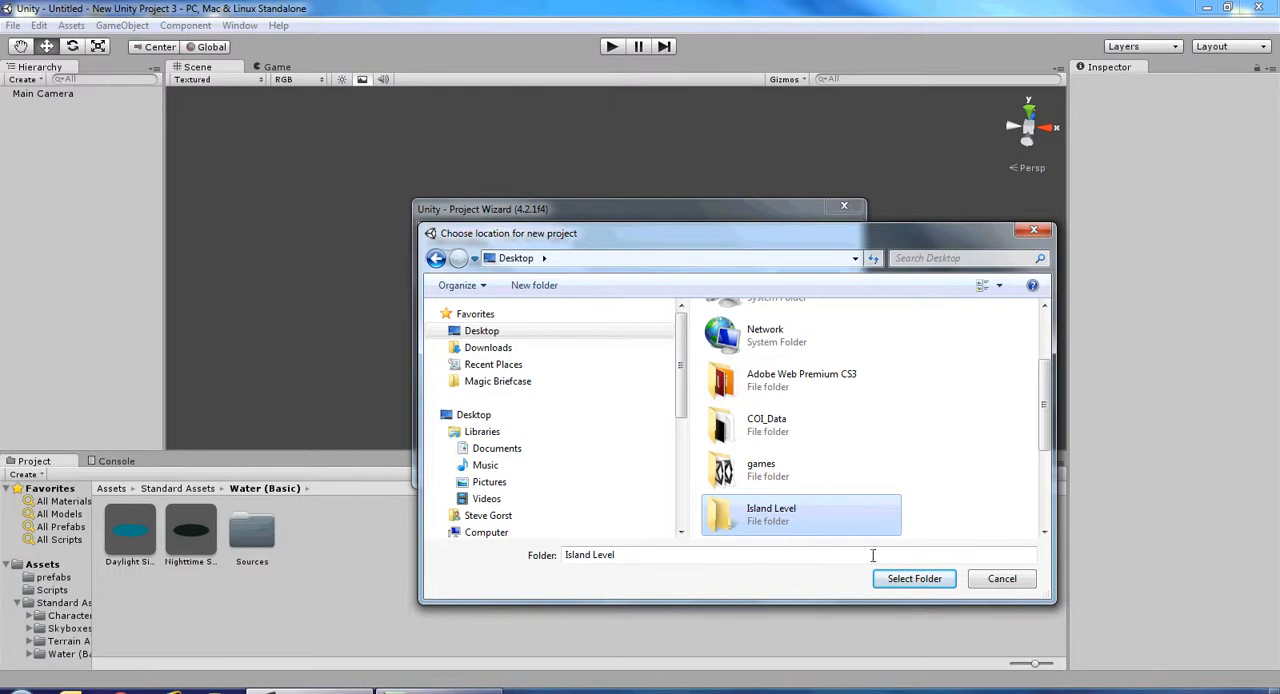
{"action": "left_click", "coordinate": [906, 578]}
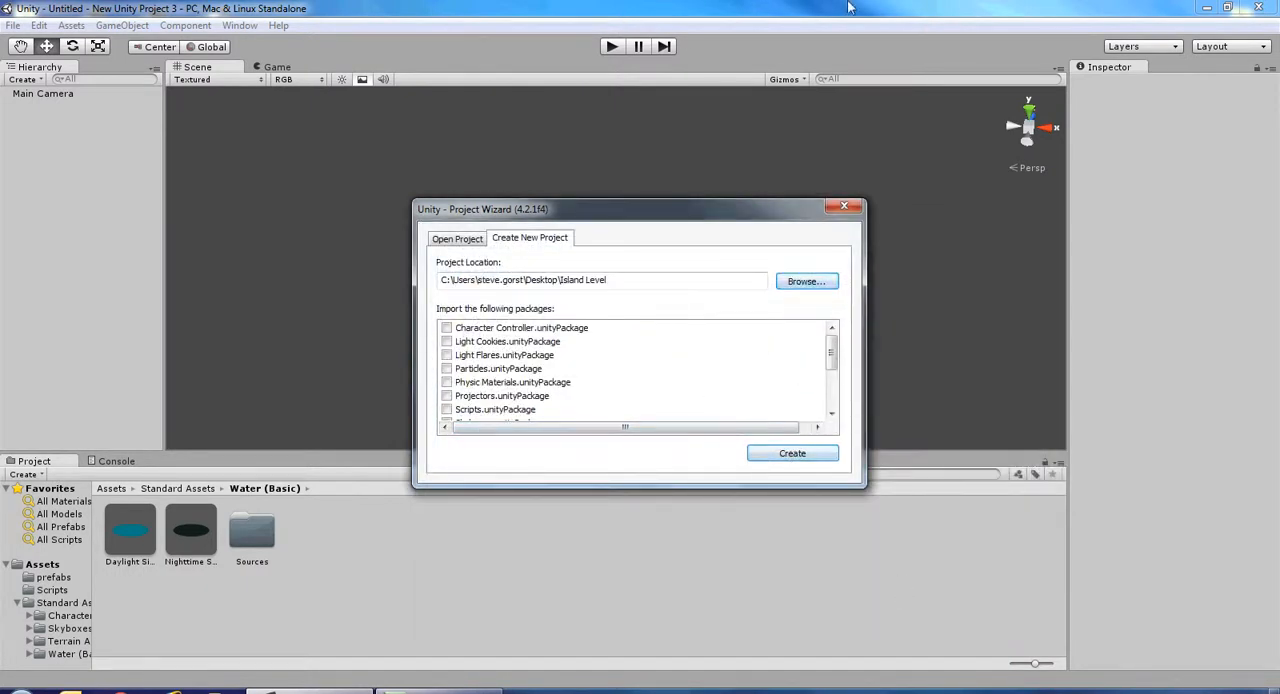
Create the project with the Character Controller, Particles, Skyboxes, Terrain Assets and Water (Basic) packages.
{"action": "left_click_drag", "start_coordinate": [636, 210], "coordinate": [634, 137]}
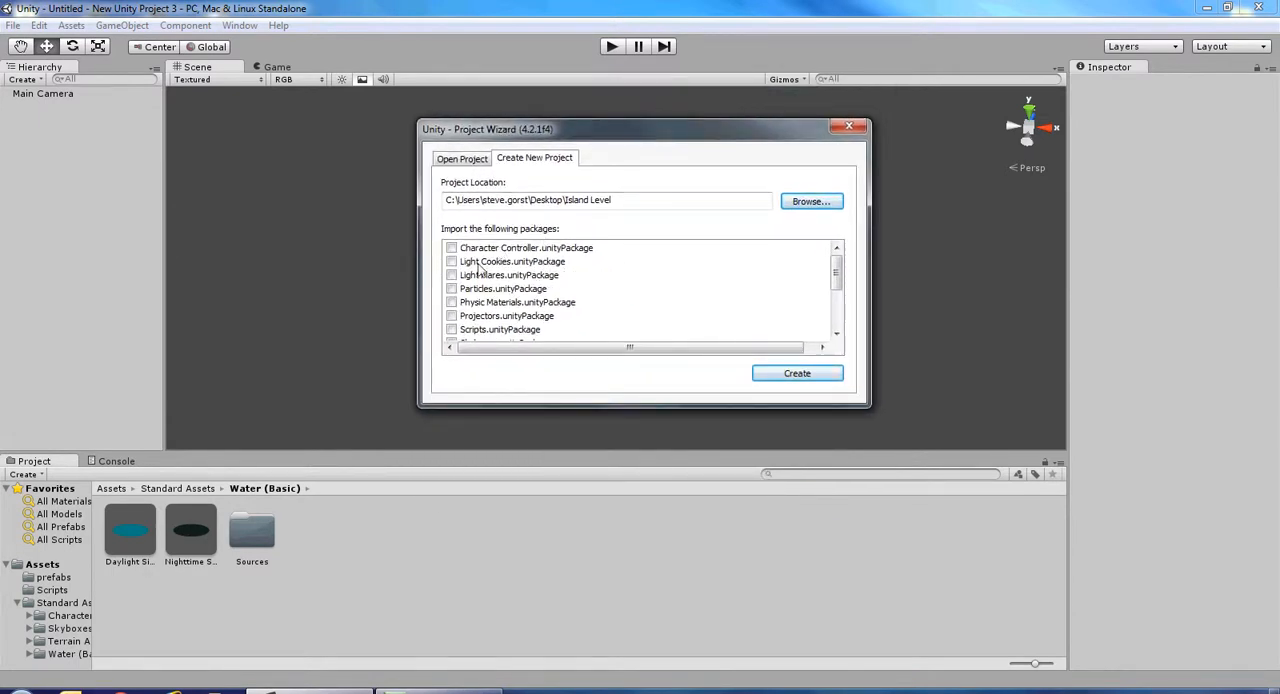
{"action": "left_click", "coordinate": [452, 248]}
{"action": "left_click", "coordinate": [451, 288]}
{"action": "left_click_drag", "start_coordinate": [840, 286], "coordinate": [840, 292]}
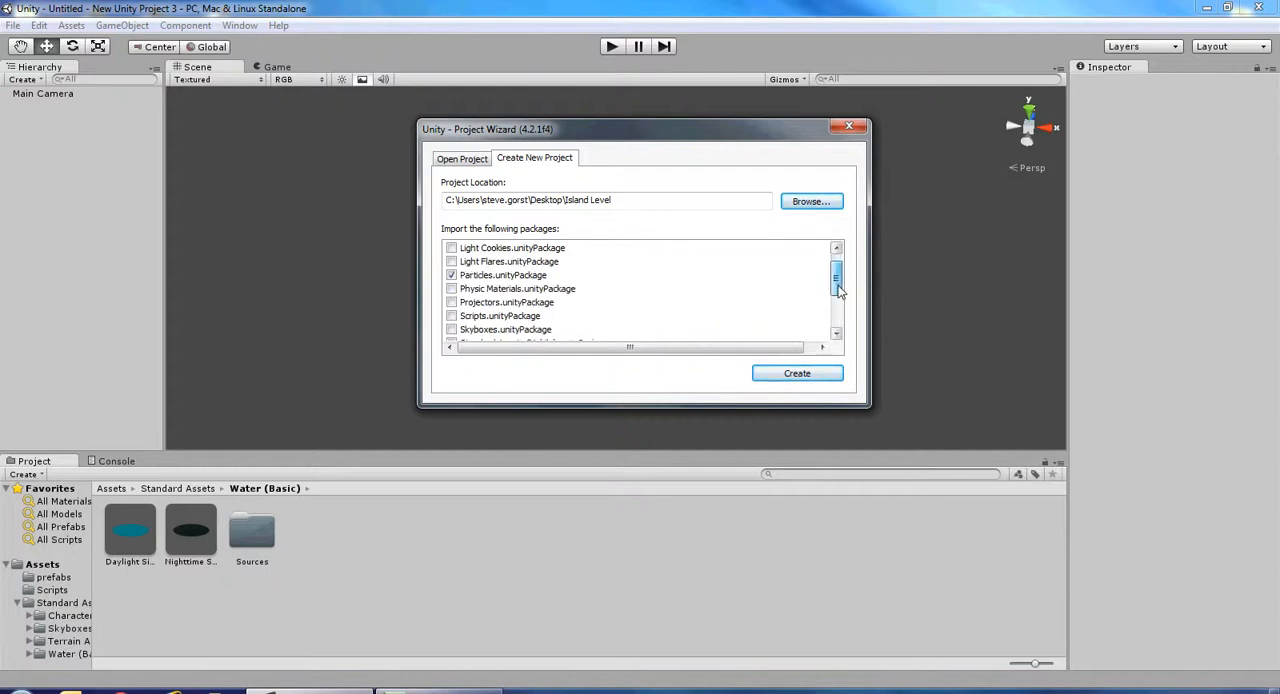
{"action": "left_click", "coordinate": [451, 330]}
{"action": "left_click_drag", "start_coordinate": [838, 293], "coordinate": [838, 312]}
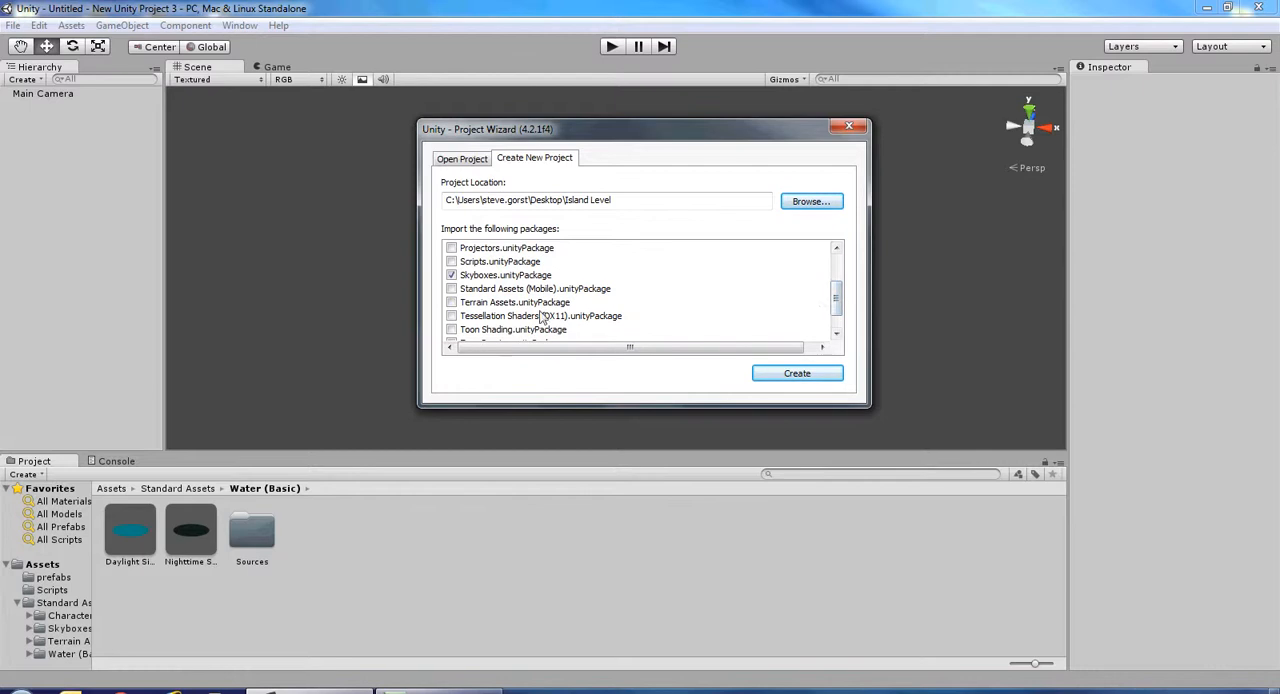
{"action": "left_click", "coordinate": [451, 303]}
{"action": "left_click_drag", "start_coordinate": [840, 312], "coordinate": [840, 326]}
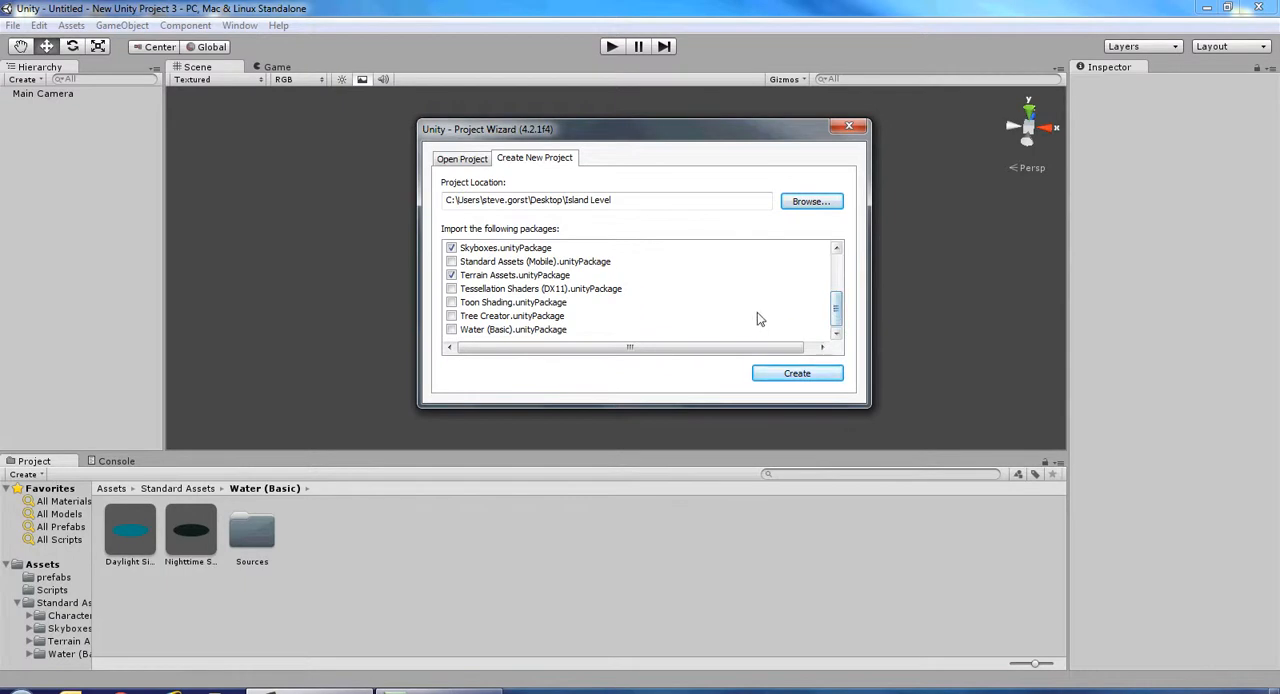
{"action": "left_click", "coordinate": [451, 330]}
{"action": "left_click", "coordinate": [765, 373]}
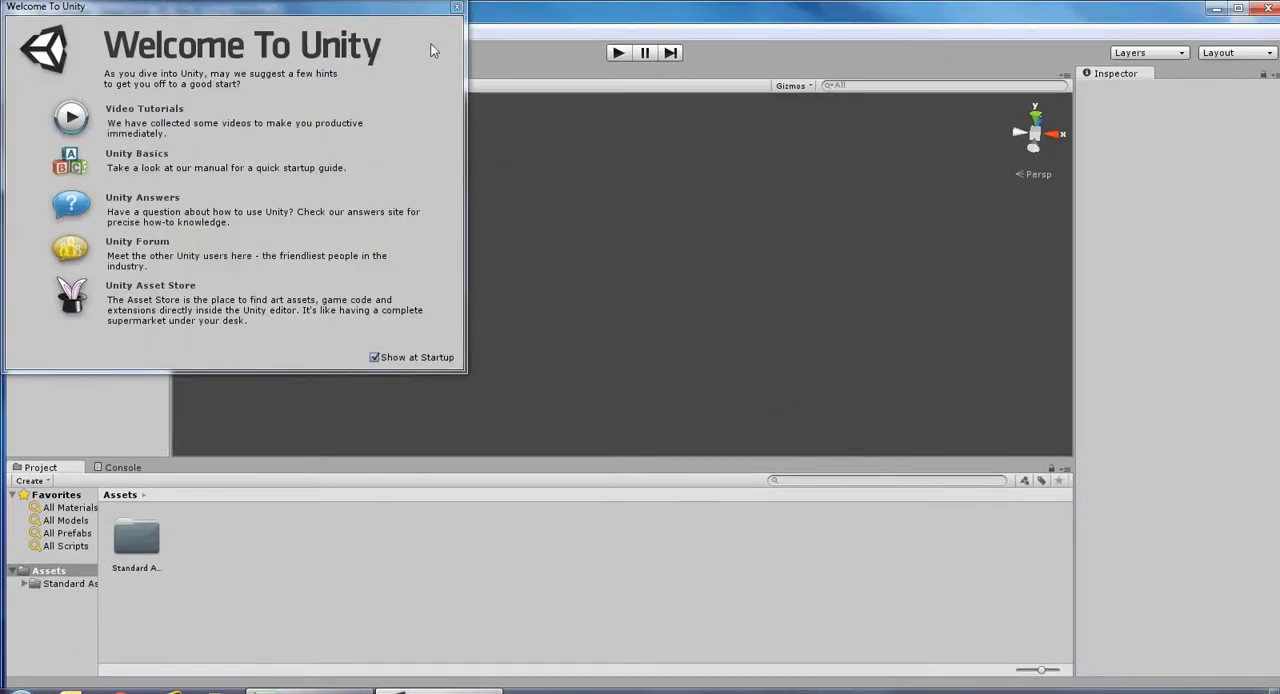
Dismiss the welcome window and add a Terrain object to the scene.
{"action": "left_click", "coordinate": [457, 7]}
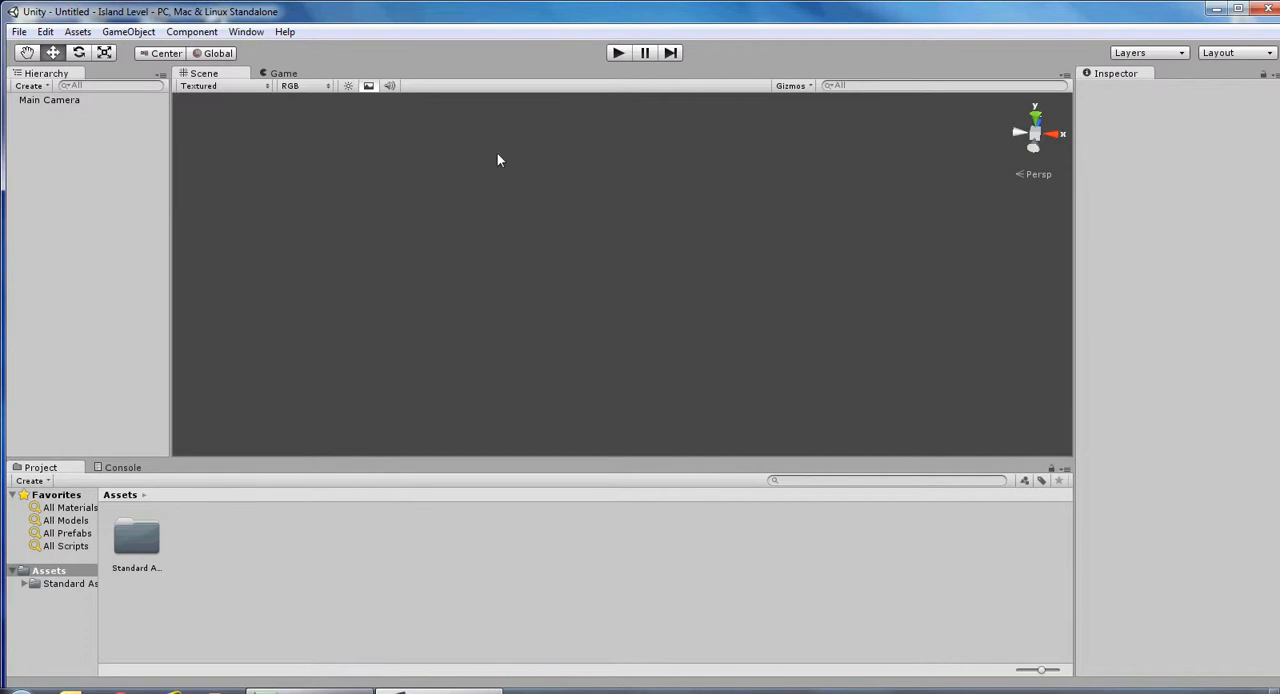
{"action": "left_click", "coordinate": [128, 30]}
{"action": "mouse_move", "coordinate": [136, 70]}
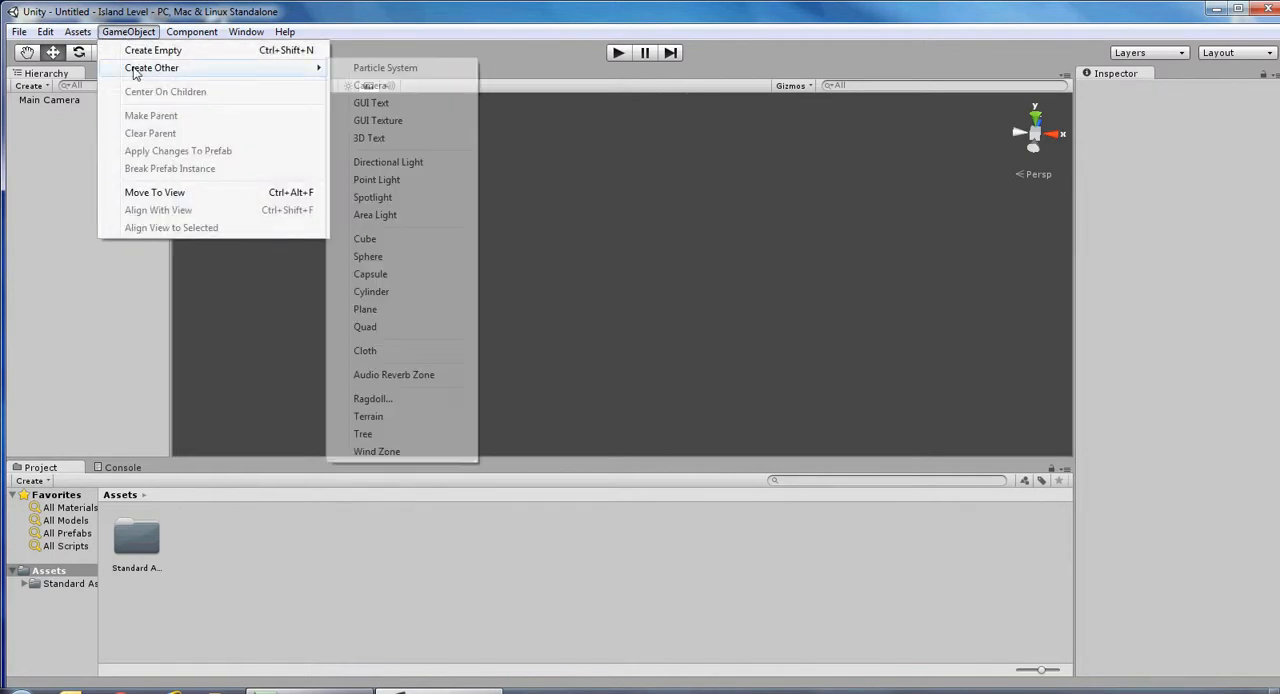
{"action": "left_click", "coordinate": [369, 418]}
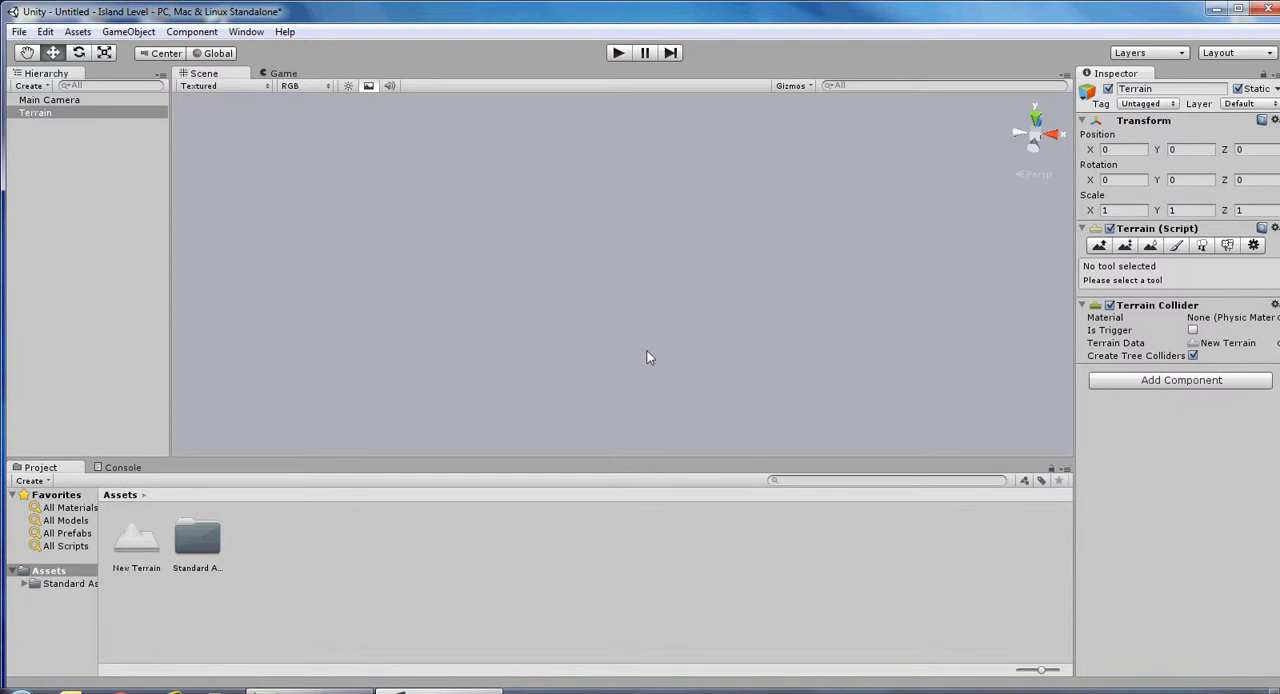
{"action": "left_click", "coordinate": [40, 115]}
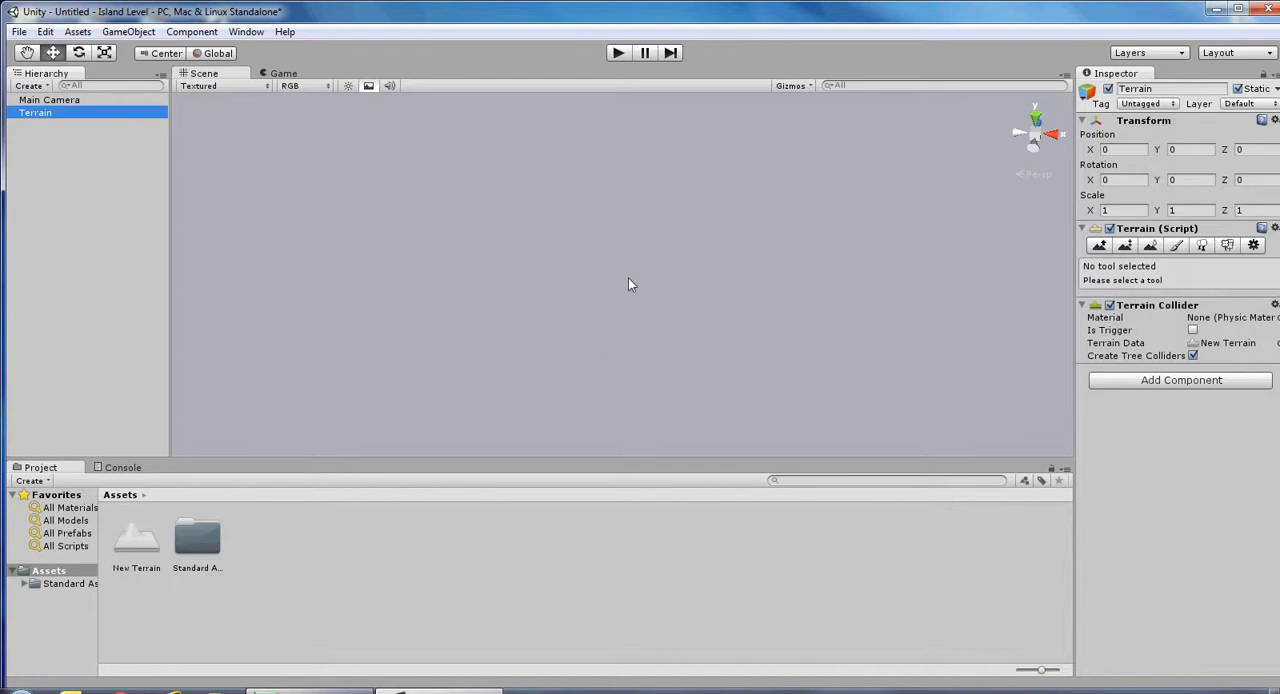
{"action": "key", "text": "f"}
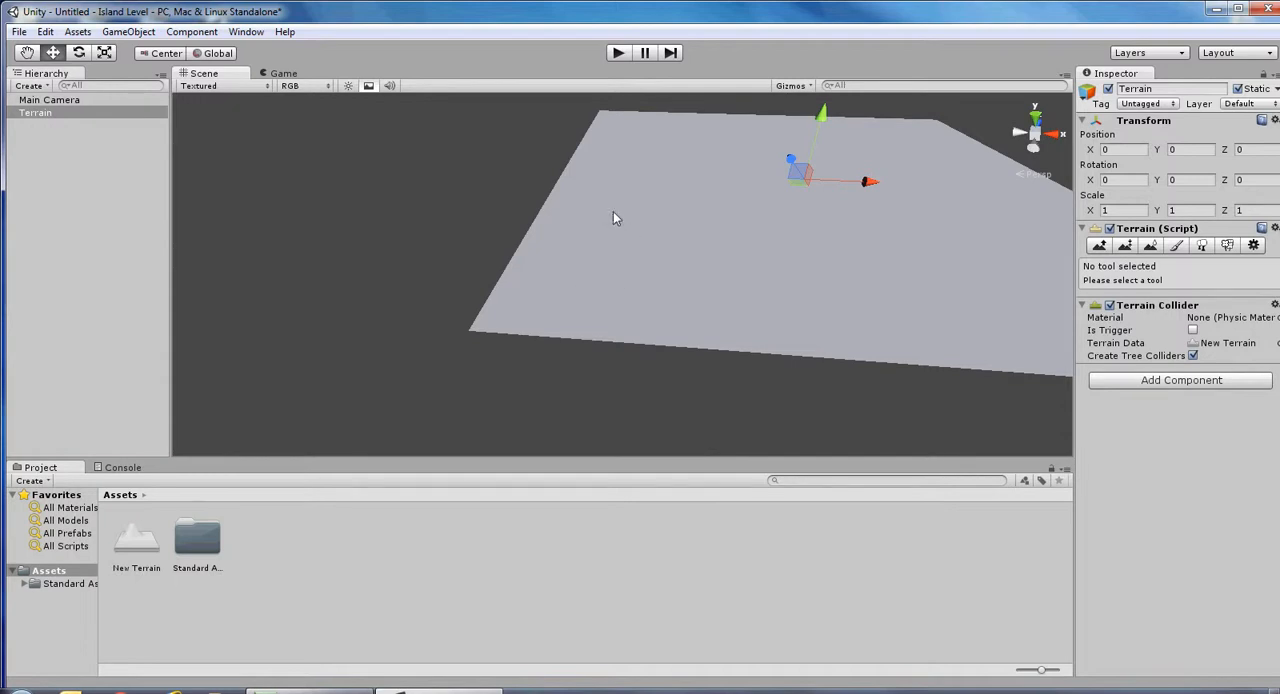
{"action": "left_click_drag", "start_coordinate": [691, 229], "coordinate": [393, 256], "text": "alt"}
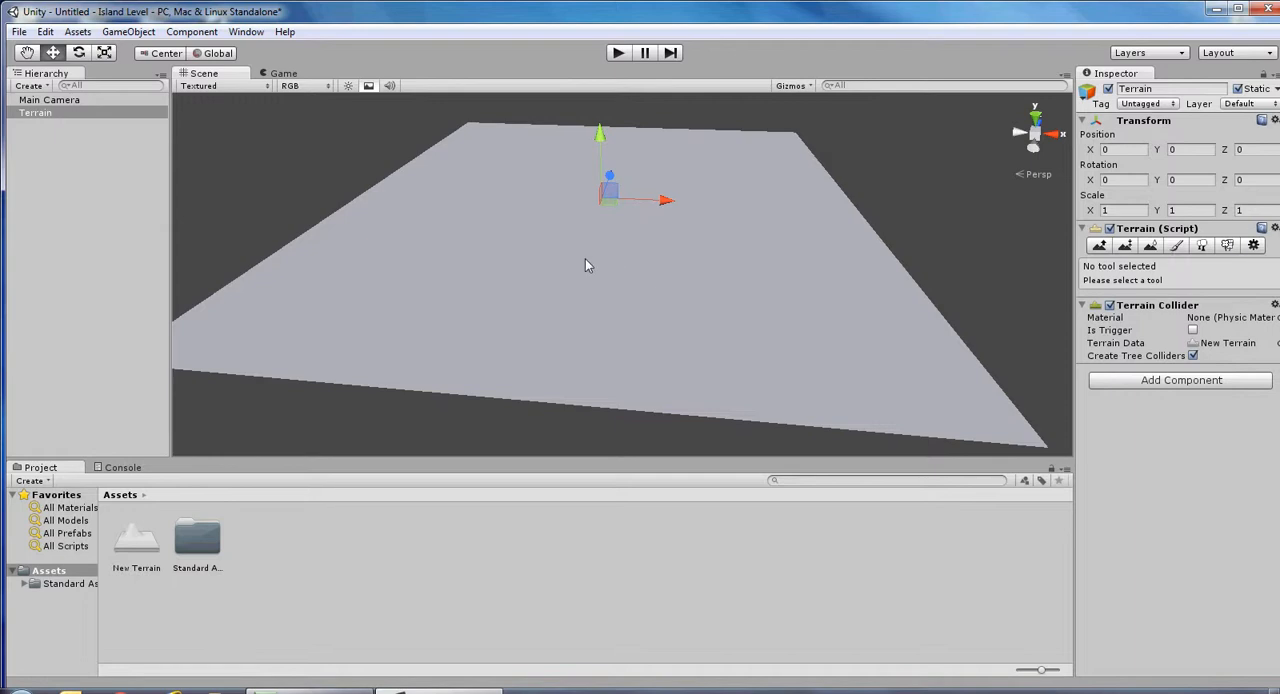
In the terrain's resolution settings, set the width and length to 500 and the height to 150.
{"action": "left_click", "coordinate": [1254, 246]}
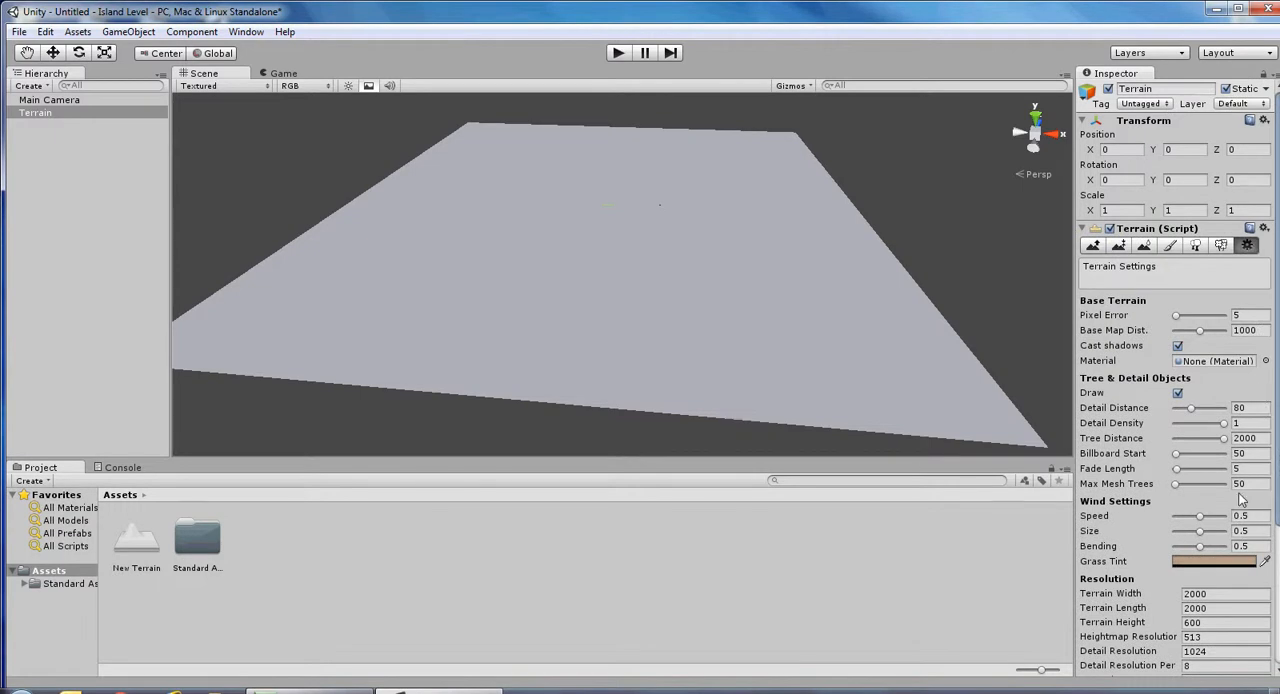
{"action": "scroll", "coordinate": [1200, 440], "scroll_direction": "down", "scroll_amount": 4}
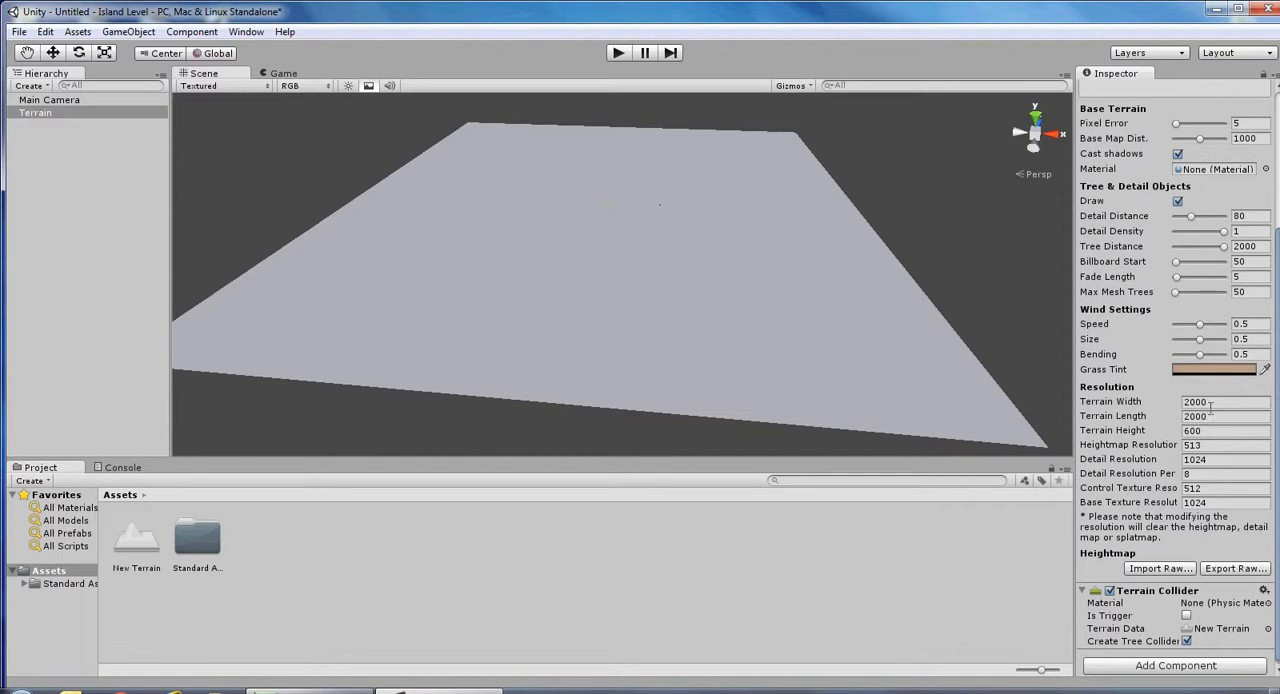
{"action": "left_click", "coordinate": [1211, 402]}
{"action": "left_click", "coordinate": [1175, 405]}
{"action": "double_click", "coordinate": [1205, 402]}
{"action": "type", "text": "500"}
{"action": "left_click_drag", "start_coordinate": [1212, 415], "coordinate": [1178, 418]}
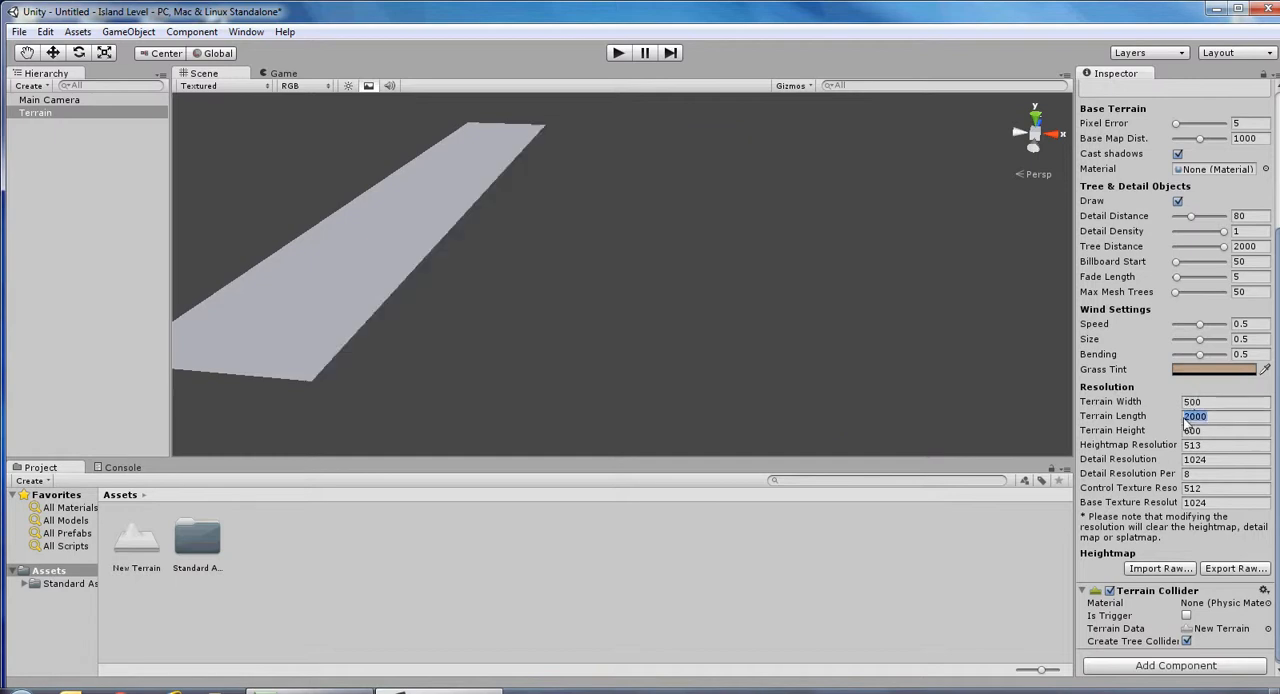
{"action": "type", "text": "500"}
{"action": "left_click_drag", "start_coordinate": [1212, 432], "coordinate": [1181, 441]}
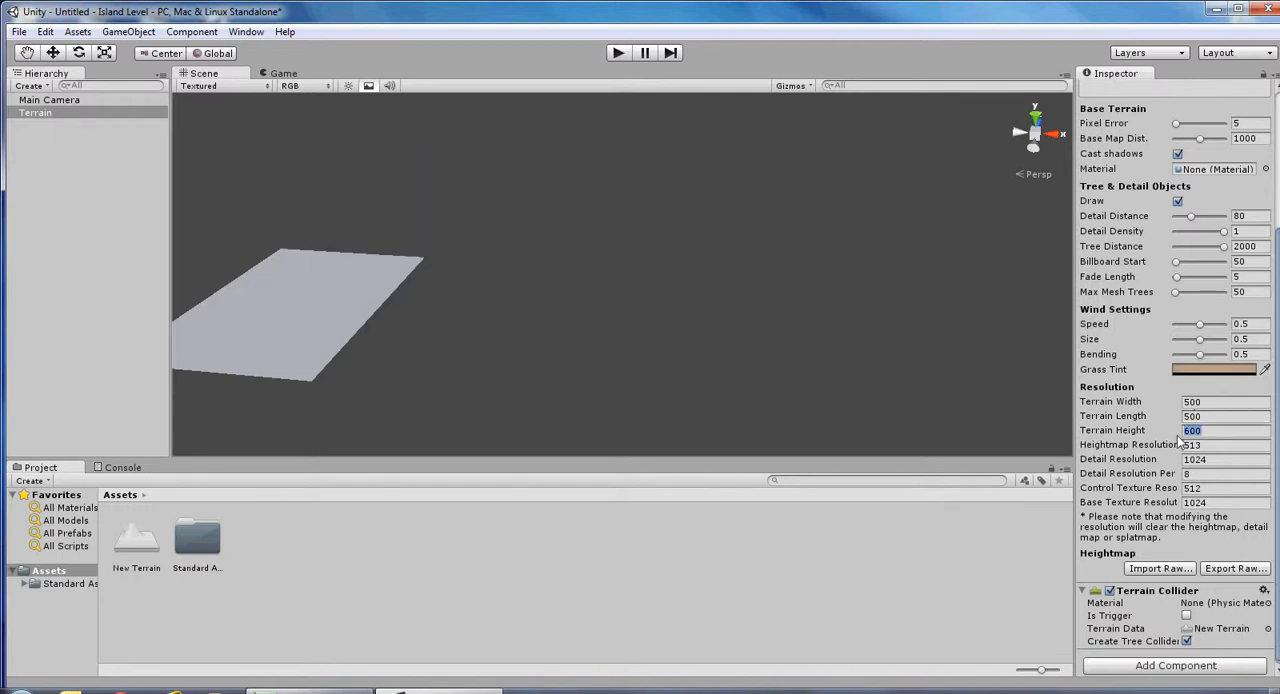
{"action": "type", "text": "150"}
{"action": "key", "text": "f"}
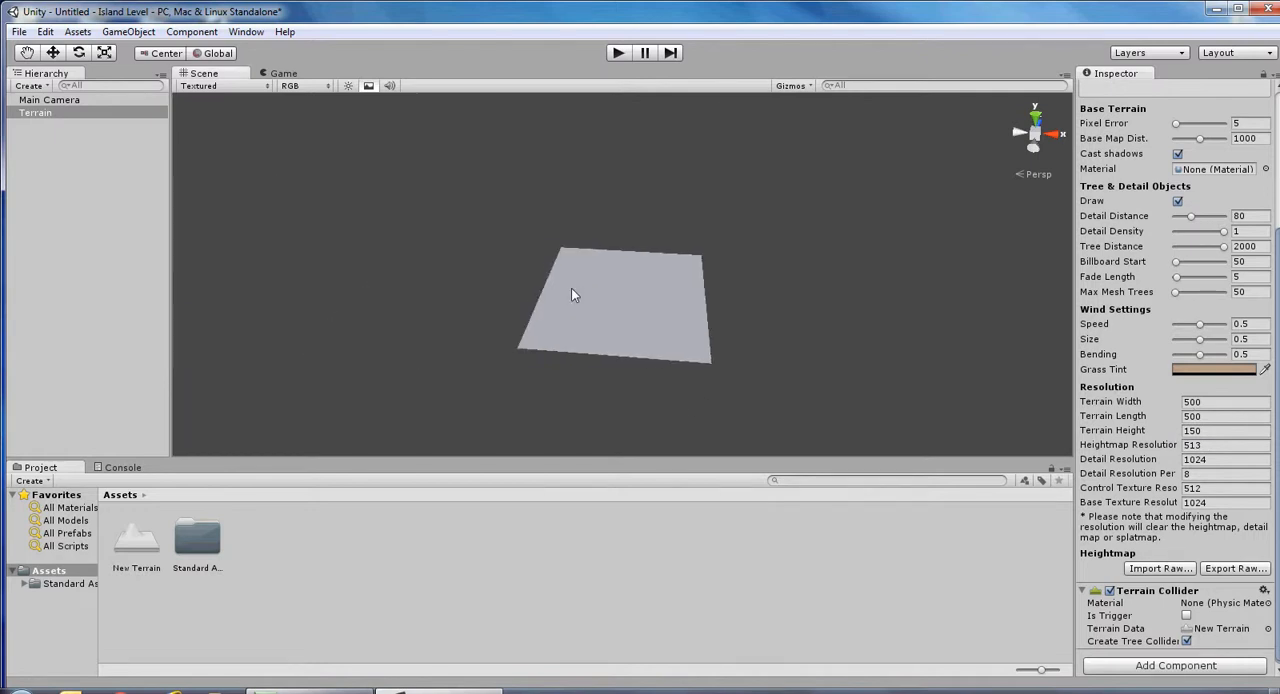
{"action": "scroll", "coordinate": [573, 288], "scroll_direction": "up", "scroll_amount": 2}
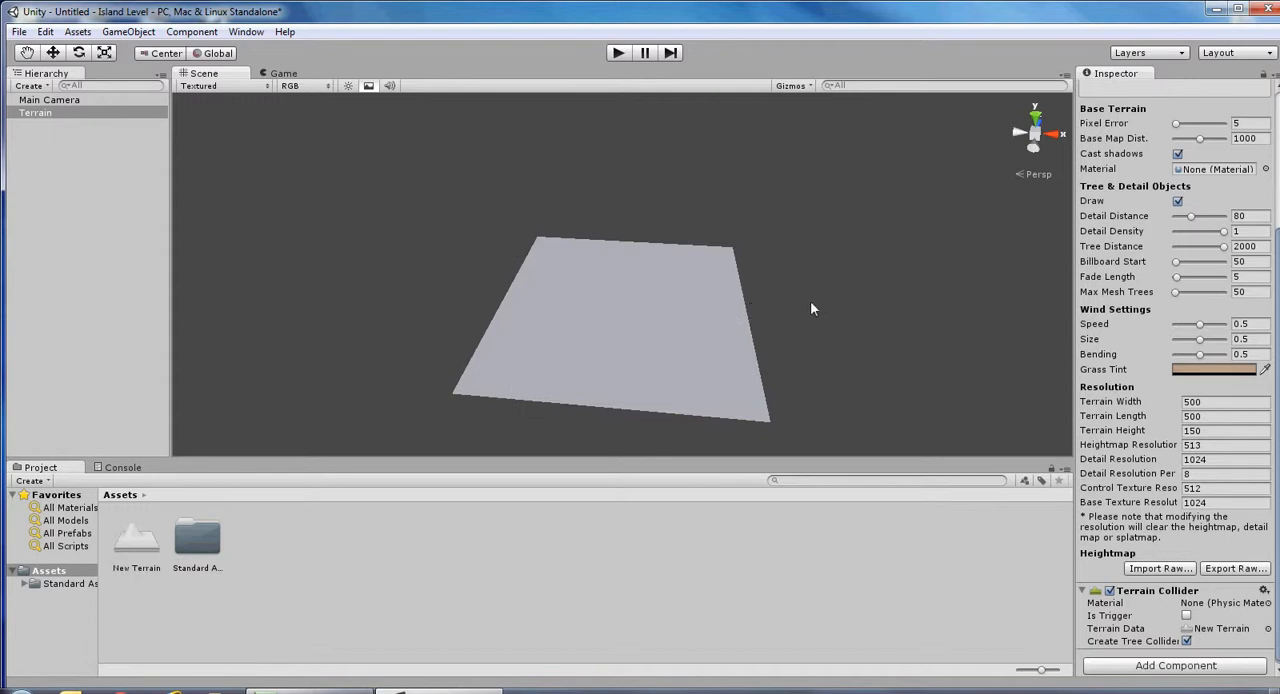
Flatten the whole terrain to a height of 30 with the Paint Height tool.
{"action": "left_click", "coordinate": [48, 113]}
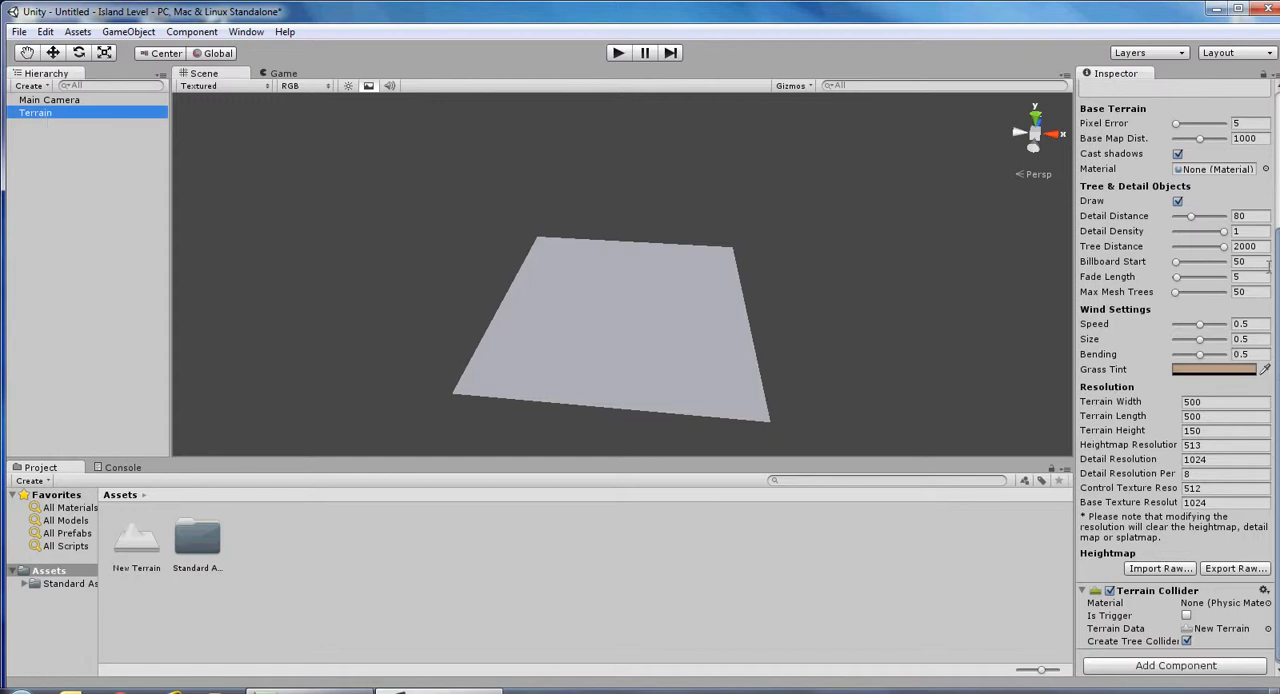
{"action": "left_click_drag", "start_coordinate": [1278, 279], "coordinate": [1278, 153]}
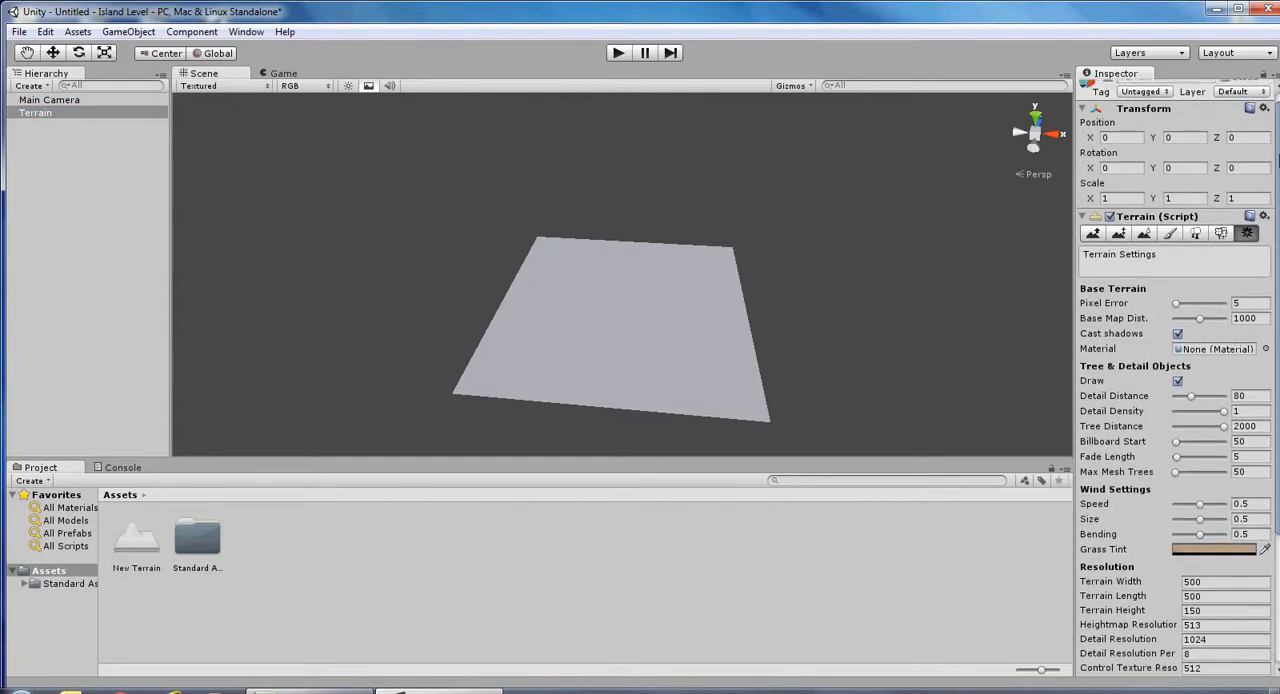
{"action": "left_click", "coordinate": [1122, 238]}
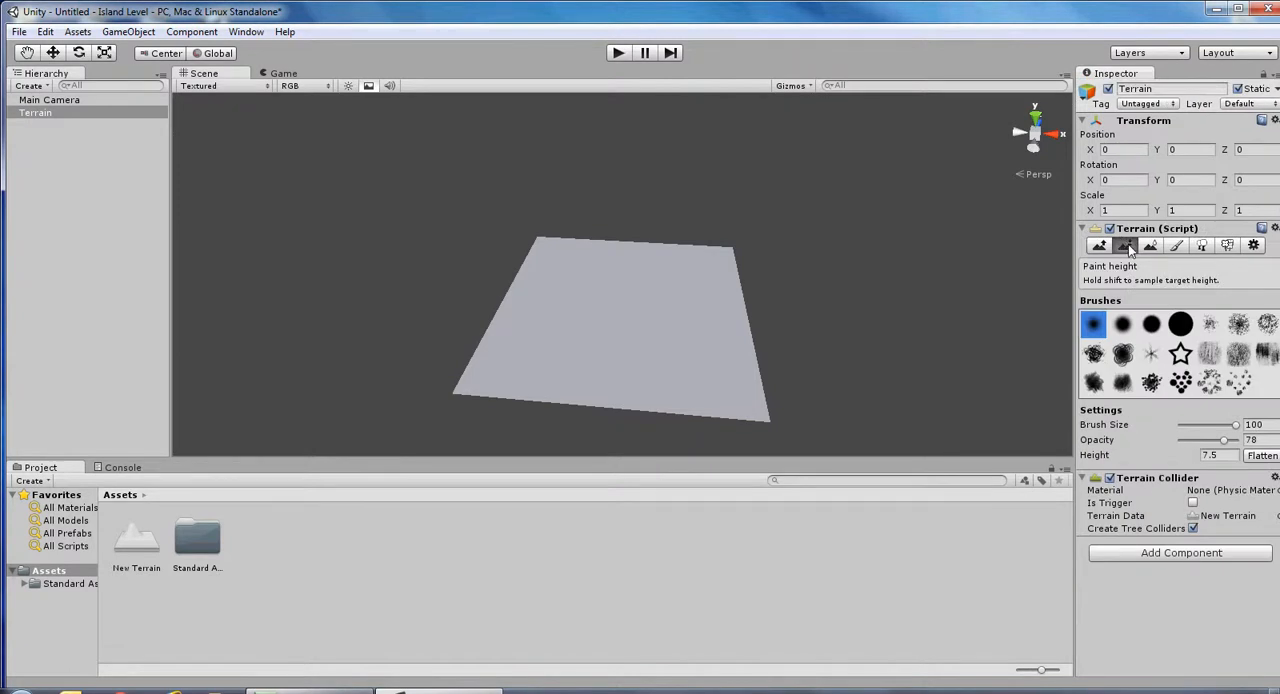
{"action": "left_click", "coordinate": [1203, 455]}
{"action": "key", "text": "BackSpace"}
{"action": "type", "text": "30"}
{"action": "left_click", "coordinate": [1260, 457]}
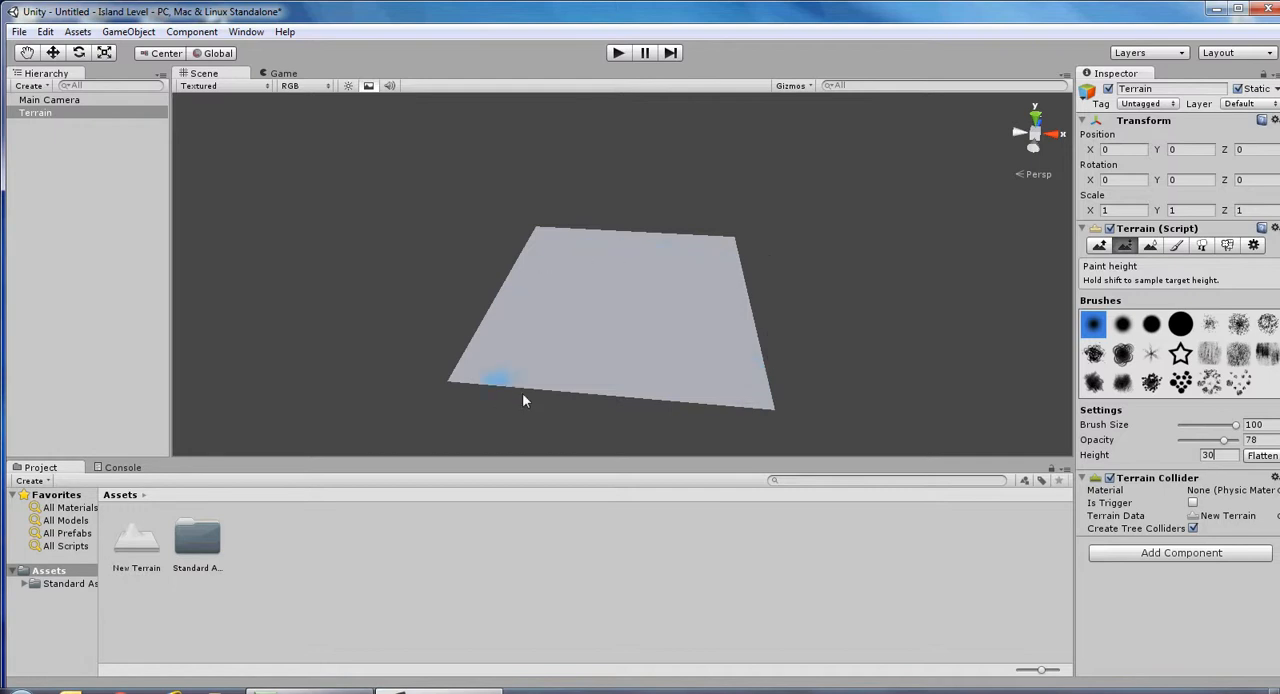
Raise a small hill near the centre of the terrain with the Raise / Lower Terrain tool.
{"action": "left_click", "coordinate": [1099, 246]}
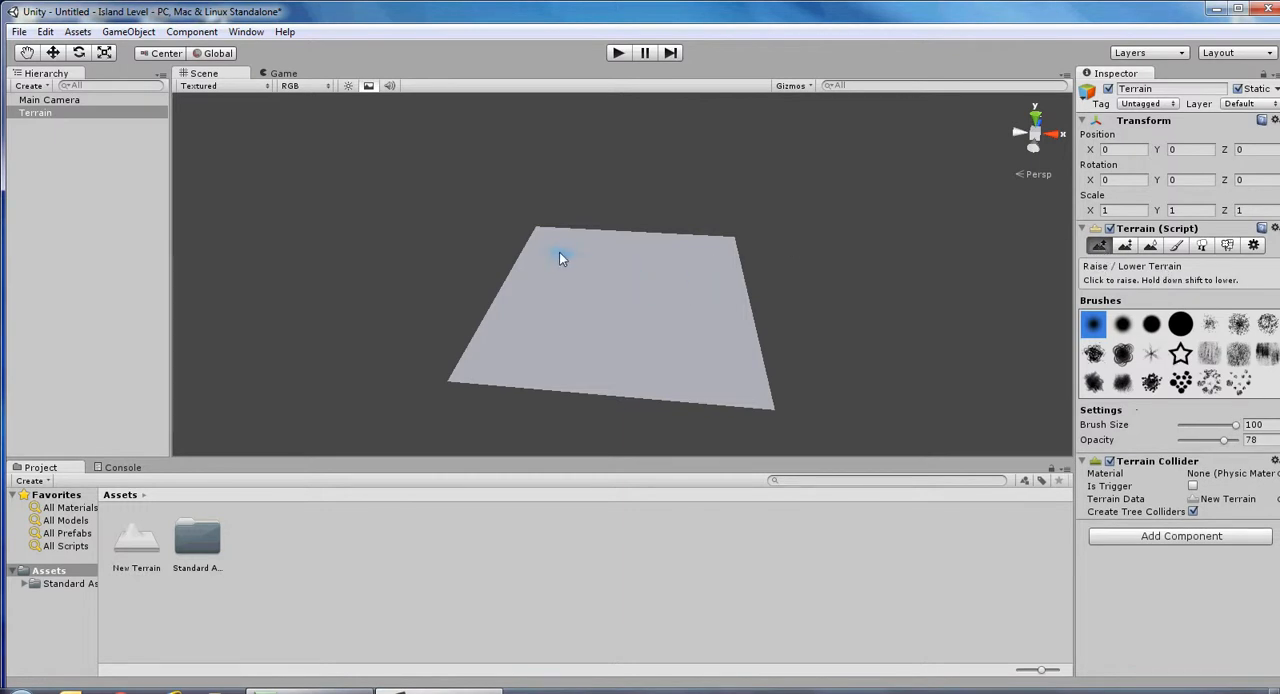
{"action": "left_click", "coordinate": [617, 298]}
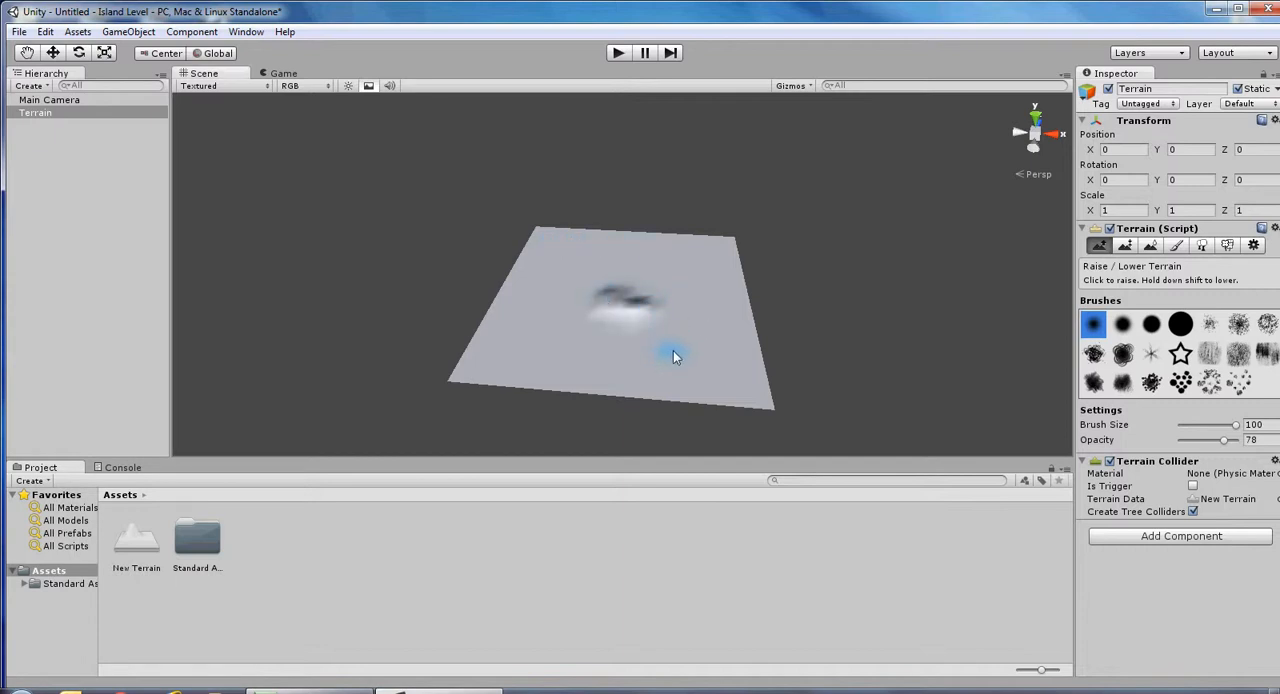
{"action": "mouse_move", "coordinate": [680, 357]}
{"action": "left_mouse_down", "text": "alt"}
{"action": "mouse_move", "coordinate": [695, 264]}
{"action": "mouse_move", "coordinate": [720, 220]}
{"action": "mouse_move", "coordinate": [706, 200]}
{"action": "mouse_move", "coordinate": [671, 317]}
{"action": "mouse_move", "coordinate": [691, 340]}
{"action": "mouse_move", "coordinate": [686, 369]}
{"action": "left_mouse_up", "text": "alt"}
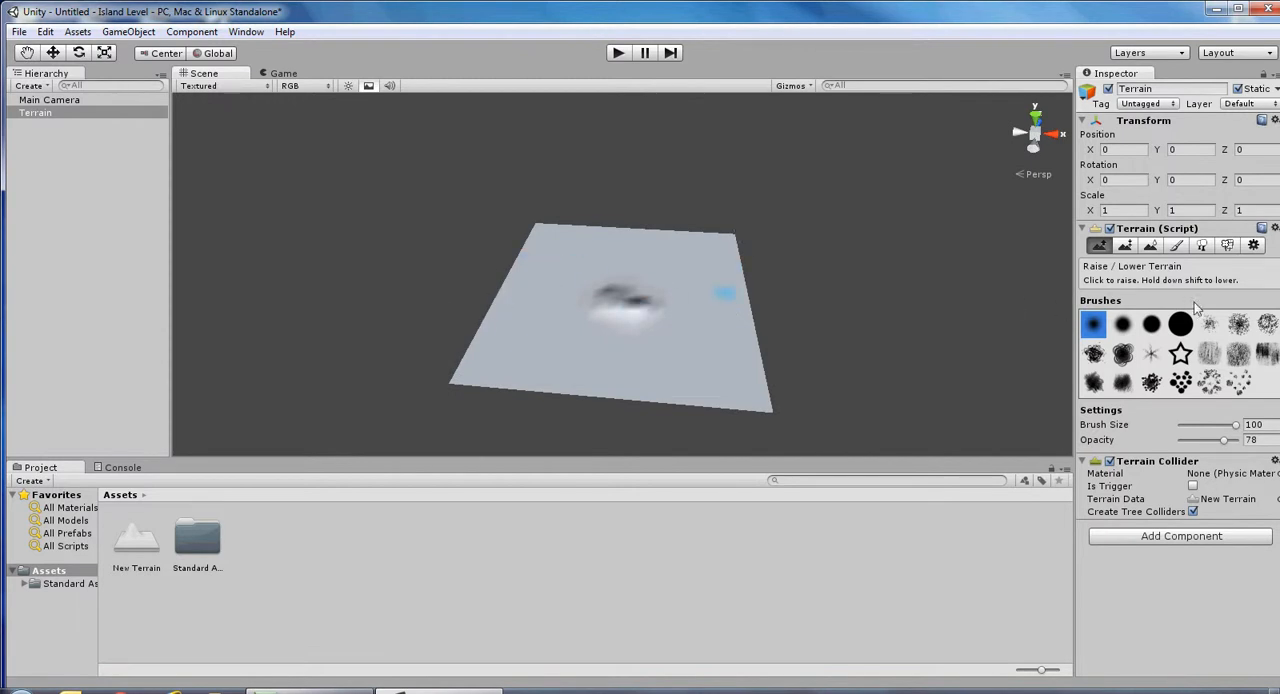
From a top view, lower the terrain along all four edges and carve an inlet into its +X side with Raise / Lower Terrain.
{"action": "left_click", "coordinate": [1035, 118]}
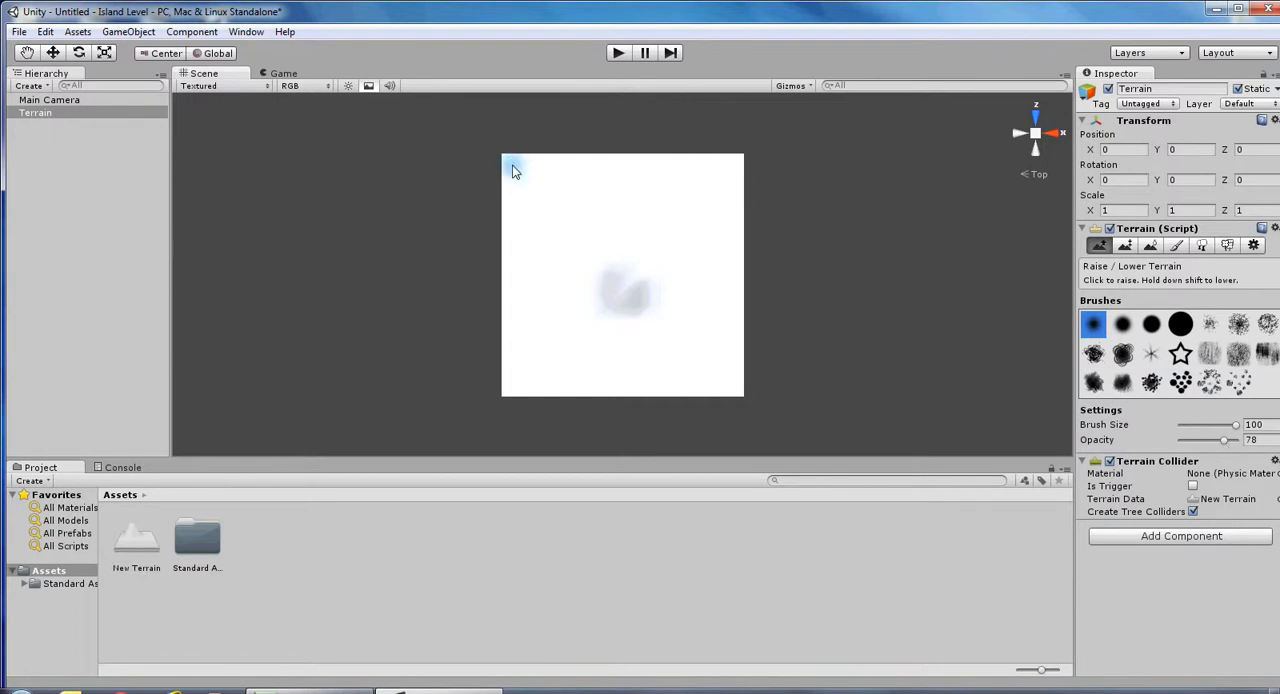
{"action": "left_click_drag", "start_coordinate": [509, 166], "coordinate": [746, 169]}
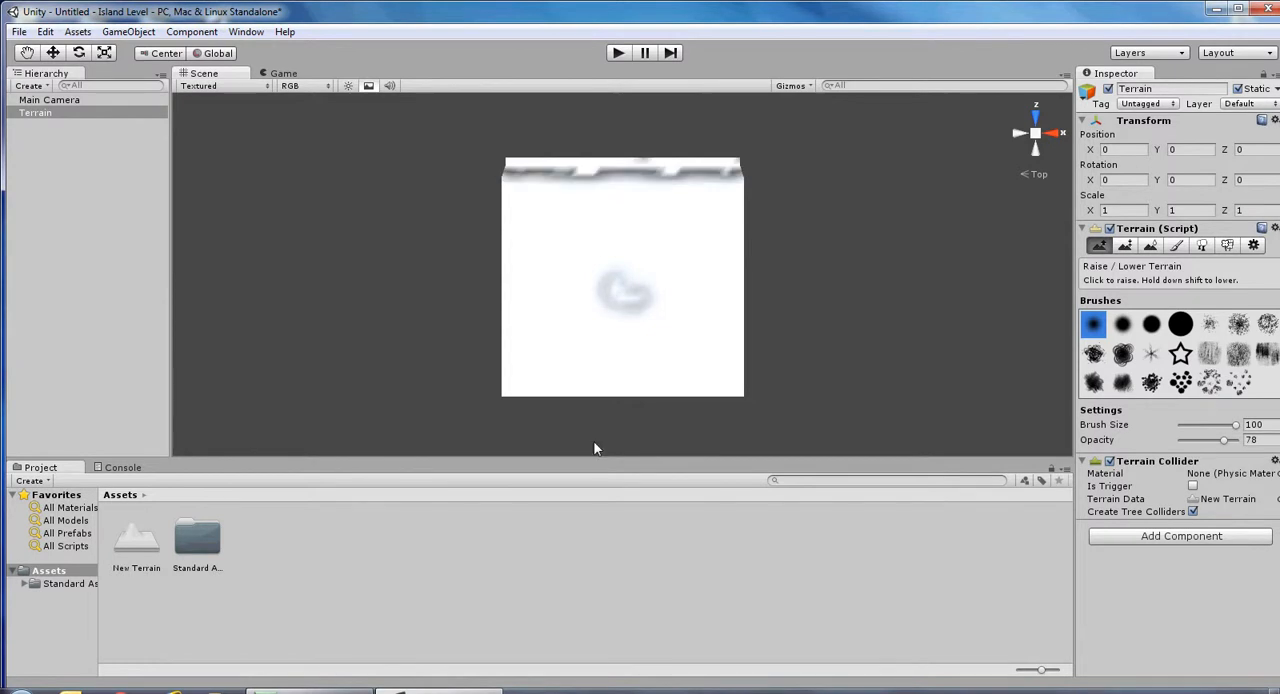
{"action": "left_click_drag", "start_coordinate": [740, 178], "coordinate": [735, 272]}
{"action": "mouse_move", "coordinate": [738, 312]}
{"action": "left_mouse_down"}
{"action": "mouse_move", "coordinate": [737, 289]}
{"action": "mouse_move", "coordinate": [737, 389]}
{"action": "left_mouse_up"}
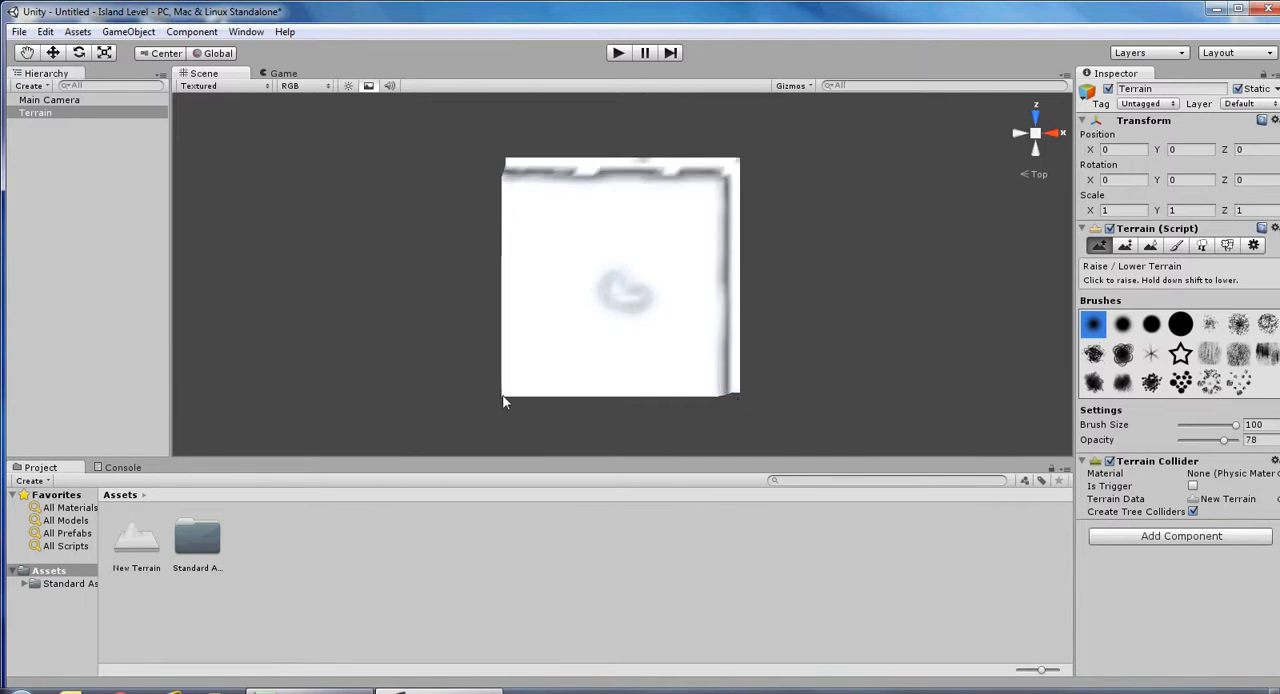
{"action": "mouse_move", "coordinate": [513, 392]}
{"action": "left_mouse_down"}
{"action": "mouse_move", "coordinate": [738, 391]}
{"action": "mouse_move", "coordinate": [706, 391]}
{"action": "mouse_move", "coordinate": [718, 390]}
{"action": "left_mouse_up"}
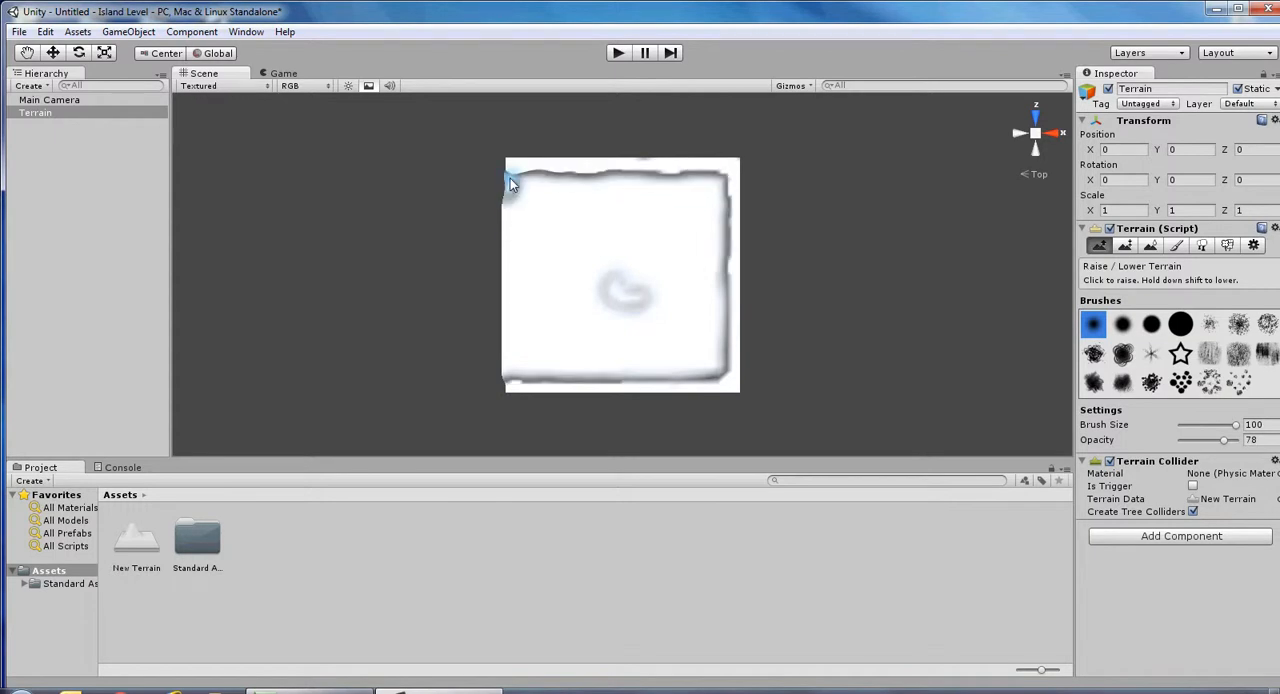
{"action": "mouse_move", "coordinate": [510, 178]}
{"action": "left_mouse_down"}
{"action": "mouse_move", "coordinate": [508, 382]}
{"action": "mouse_move", "coordinate": [521, 374]}
{"action": "mouse_move", "coordinate": [530, 186]}
{"action": "mouse_move", "coordinate": [518, 194]}
{"action": "mouse_move", "coordinate": [634, 177]}
{"action": "mouse_move", "coordinate": [734, 189]}
{"action": "mouse_move", "coordinate": [716, 183]}
{"action": "mouse_move", "coordinate": [734, 236]}
{"action": "mouse_move", "coordinate": [728, 378]}
{"action": "mouse_move", "coordinate": [712, 365]}
{"action": "mouse_move", "coordinate": [723, 372]}
{"action": "mouse_move", "coordinate": [731, 314]}
{"action": "mouse_move", "coordinate": [690, 272]}
{"action": "mouse_move", "coordinate": [675, 284]}
{"action": "mouse_move", "coordinate": [726, 286]}
{"action": "mouse_move", "coordinate": [689, 285]}
{"action": "mouse_move", "coordinate": [727, 309]}
{"action": "left_mouse_up"}
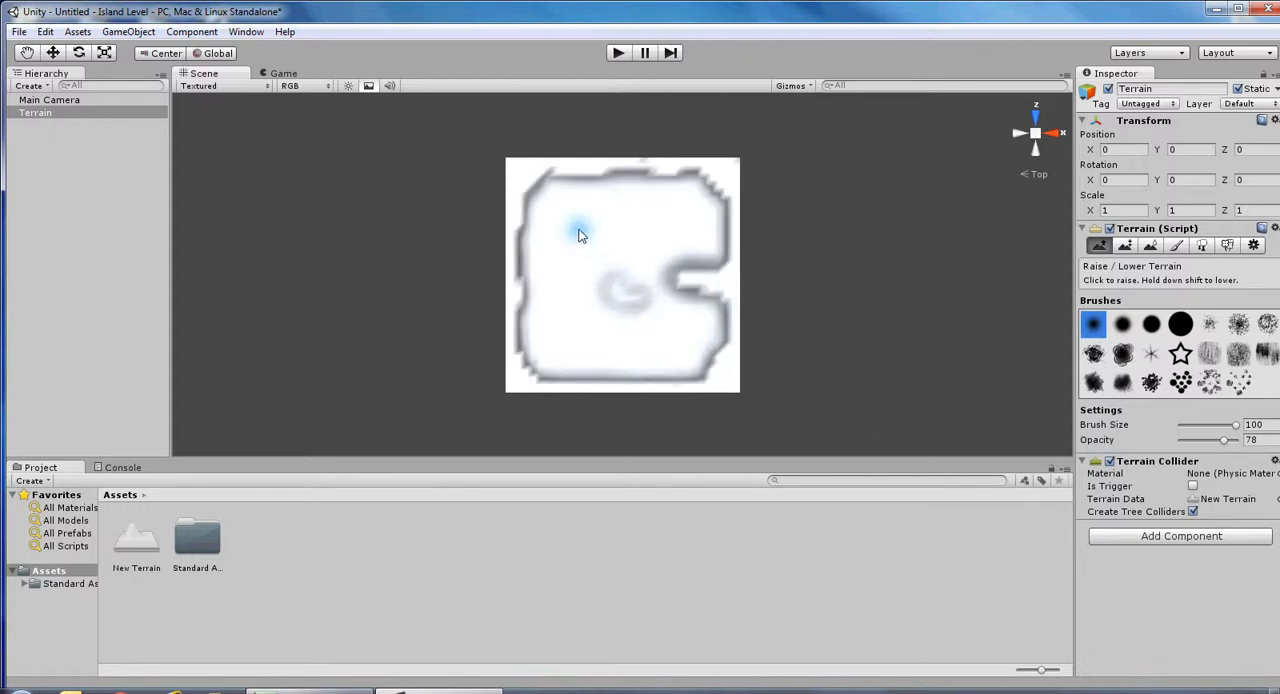
Sink a round pit into the plateau near its -X, +Z corner and inspect the sculpted island from several angles.
{"action": "left_click_drag", "start_coordinate": [576, 236], "coordinate": [571, 229]}
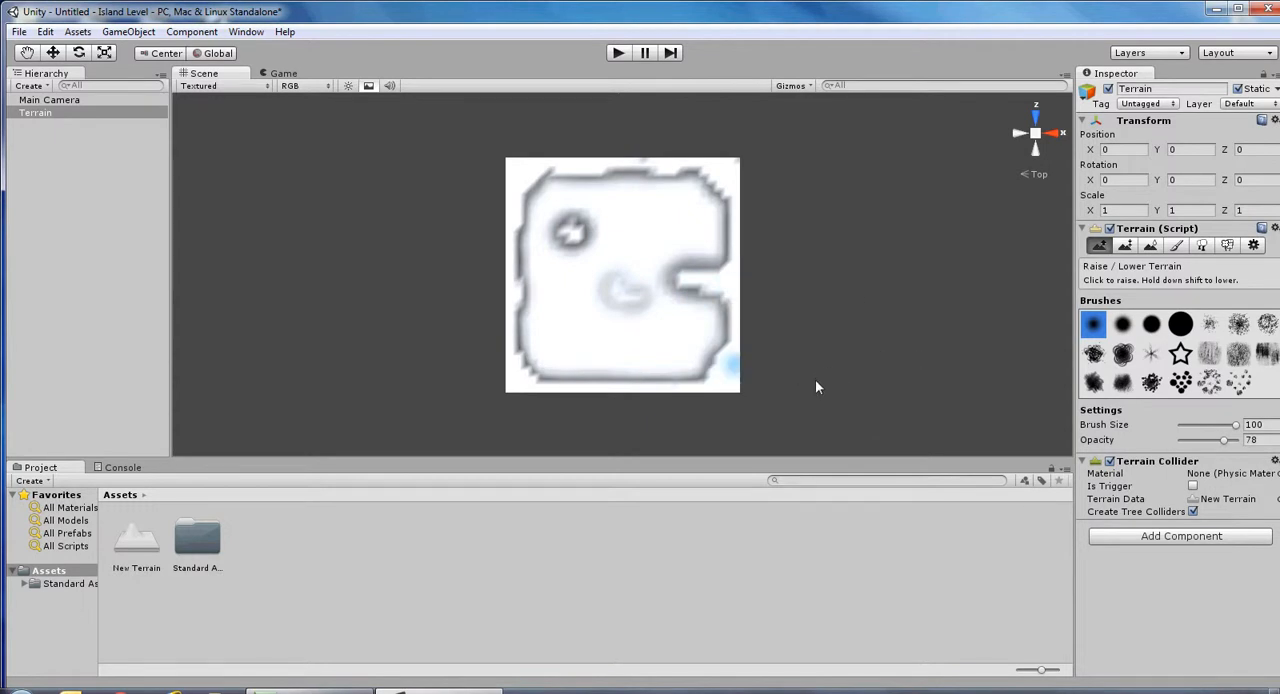
{"action": "left_click_drag", "start_coordinate": [814, 383], "coordinate": [871, 154], "text": "alt"}
{"action": "left_click_drag", "start_coordinate": [421, 423], "coordinate": [534, 329], "text": "alt"}
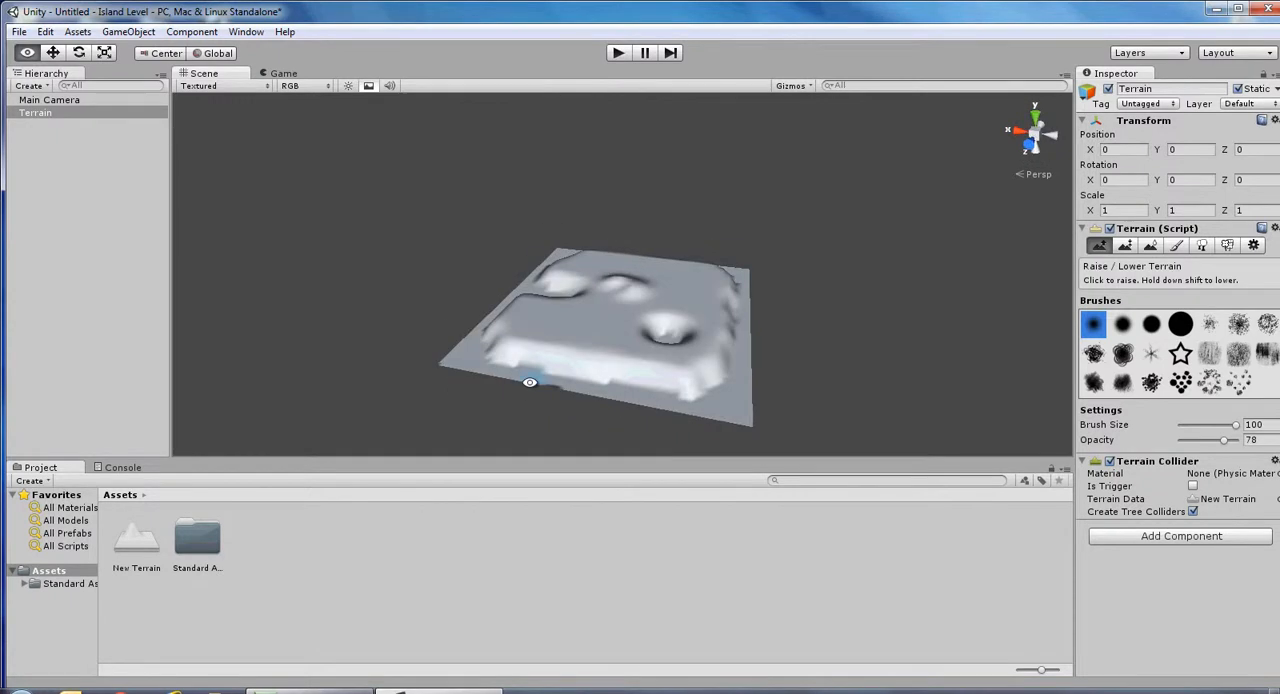
{"action": "left_click_drag", "start_coordinate": [491, 403], "coordinate": [451, 428], "text": "alt"}
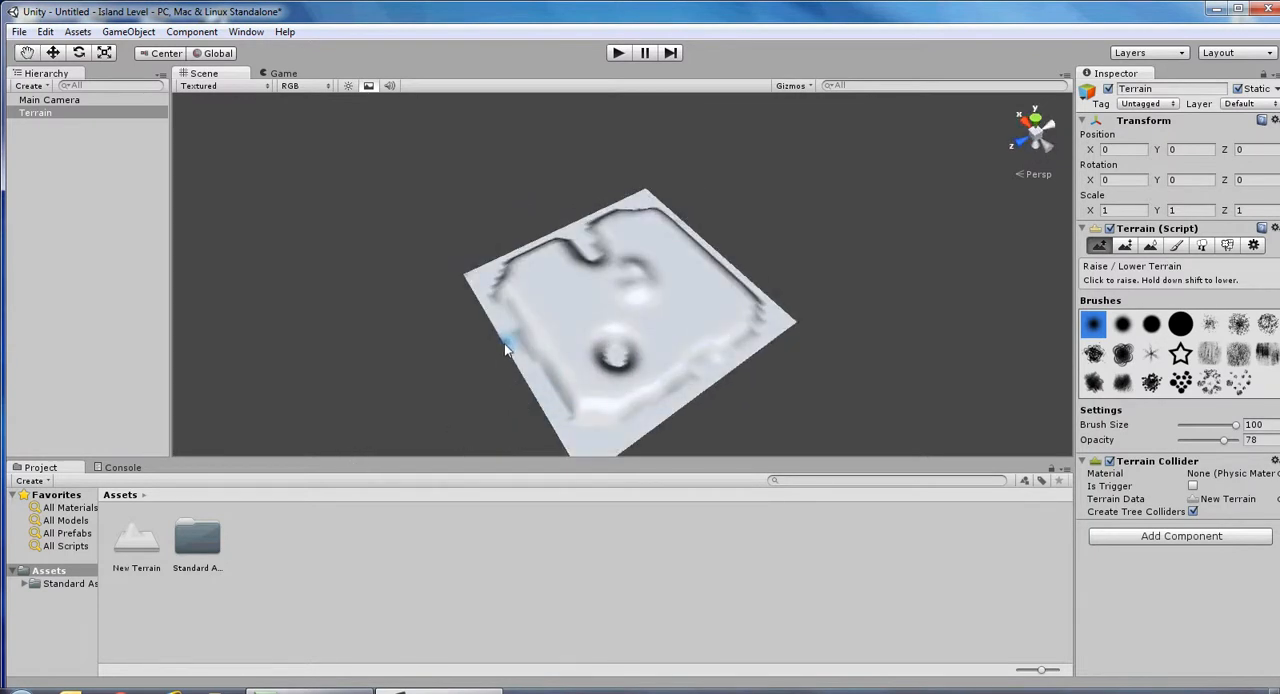
{"action": "mouse_move", "coordinate": [500, 343]}
{"action": "left_mouse_down"}
{"action": "mouse_move", "coordinate": [491, 395]}
{"action": "mouse_move", "coordinate": [514, 366]}
{"action": "mouse_move", "coordinate": [529, 300]}
{"action": "mouse_move", "coordinate": [413, 271]}
{"action": "mouse_move", "coordinate": [377, 246]}
{"action": "mouse_move", "coordinate": [306, 357]}
{"action": "mouse_move", "coordinate": [191, 400]}
{"action": "mouse_move", "coordinate": [224, 356]}
{"action": "mouse_move", "coordinate": [254, 354]}
{"action": "mouse_move", "coordinate": [237, 366]}
{"action": "mouse_move", "coordinate": [254, 383]}
{"action": "mouse_move", "coordinate": [256, 372]}
{"action": "left_mouse_up"}
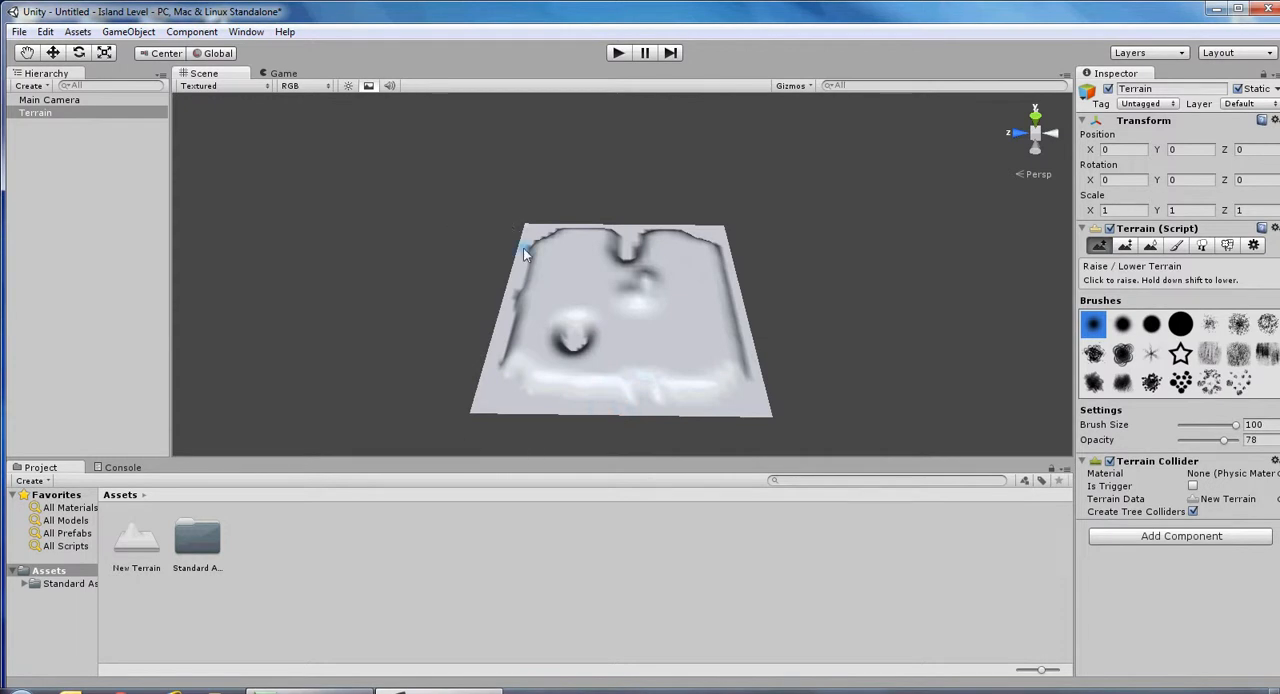
Place the First Person Controller from the Character Controllers standard assets on the flat part of the terrain.
{"action": "left_click", "coordinate": [36, 586]}
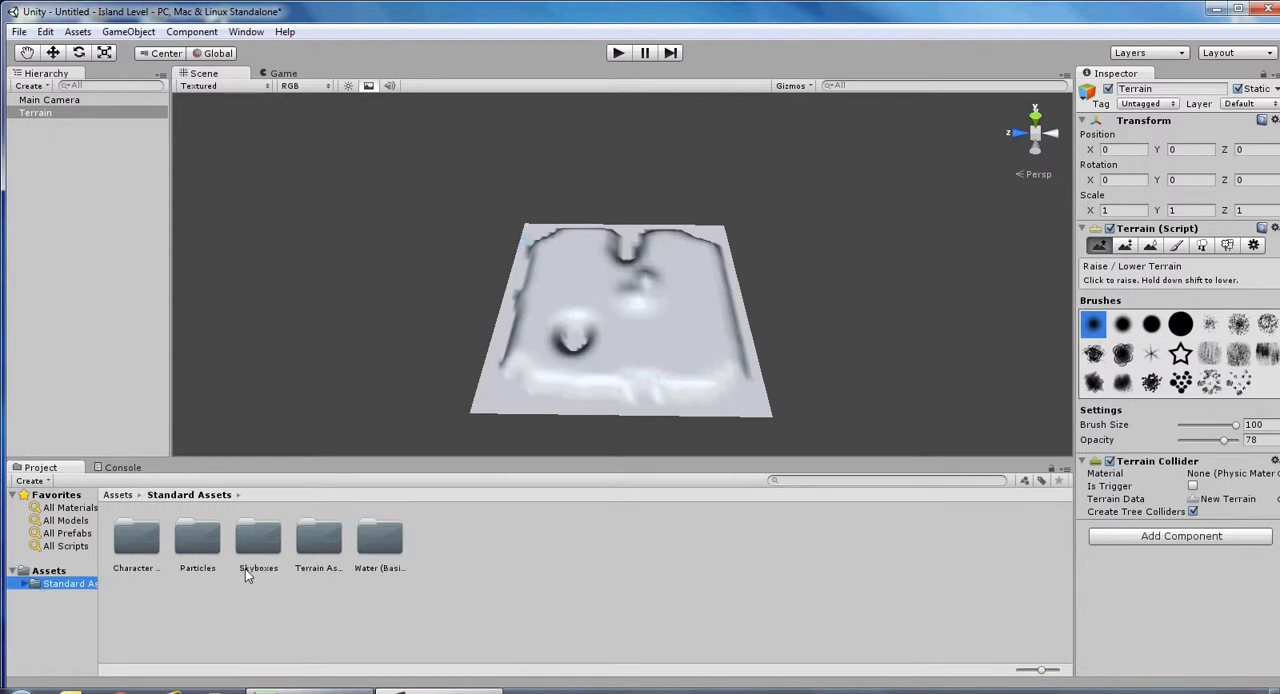
{"action": "double_click", "coordinate": [143, 541]}
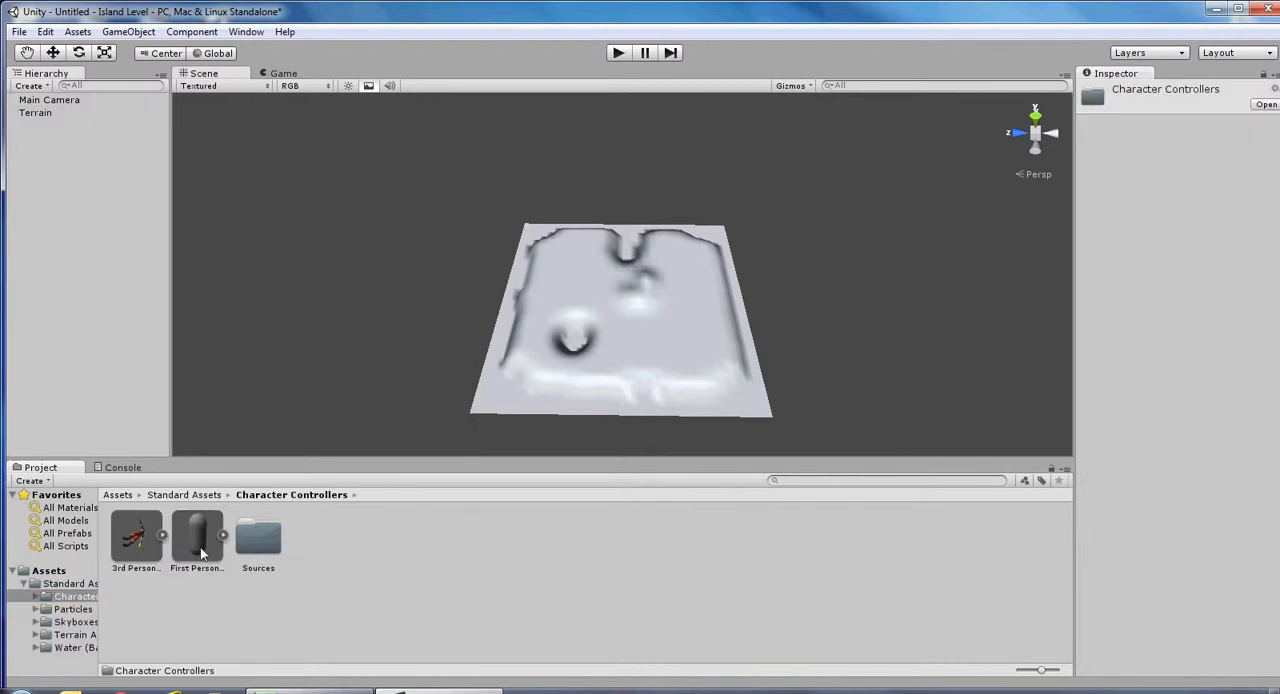
{"action": "left_click_drag", "start_coordinate": [196, 546], "coordinate": [546, 323]}
{"action": "left_click_drag", "start_coordinate": [560, 268], "coordinate": [560, 268]}
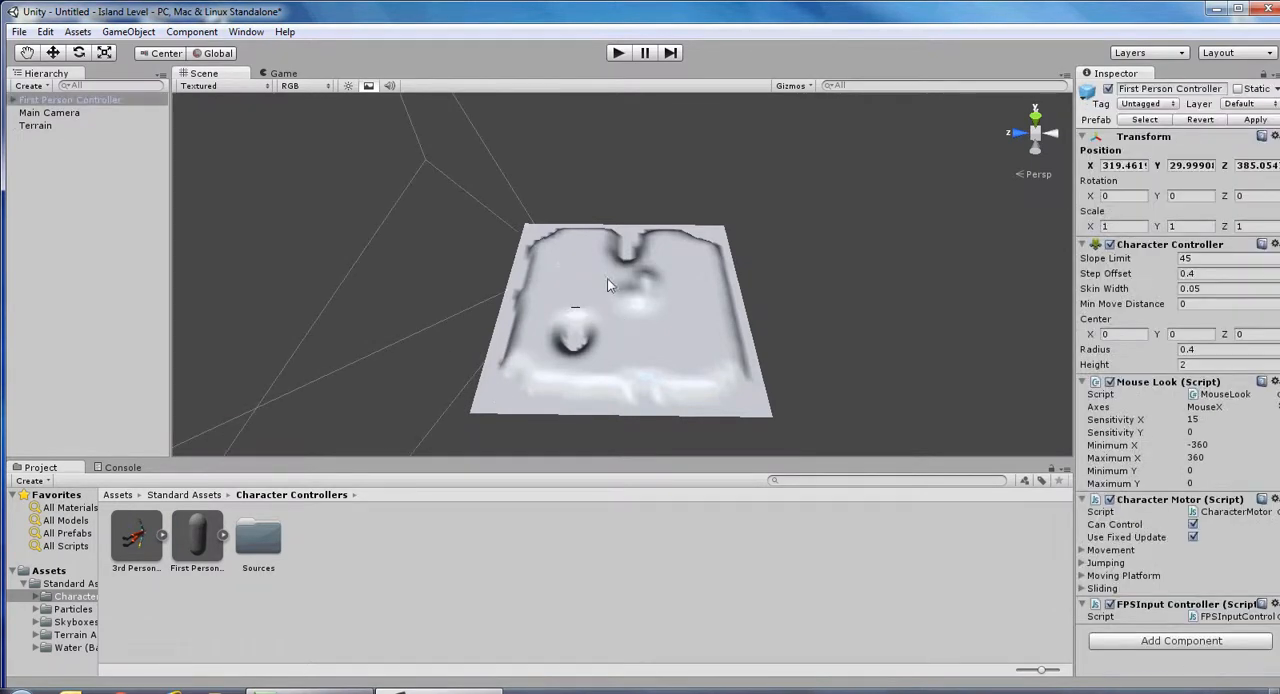
Raise the First Person Controller above the ground to a Y position of about 31.58 and play-test the scene.
{"action": "left_click", "coordinate": [70, 102]}
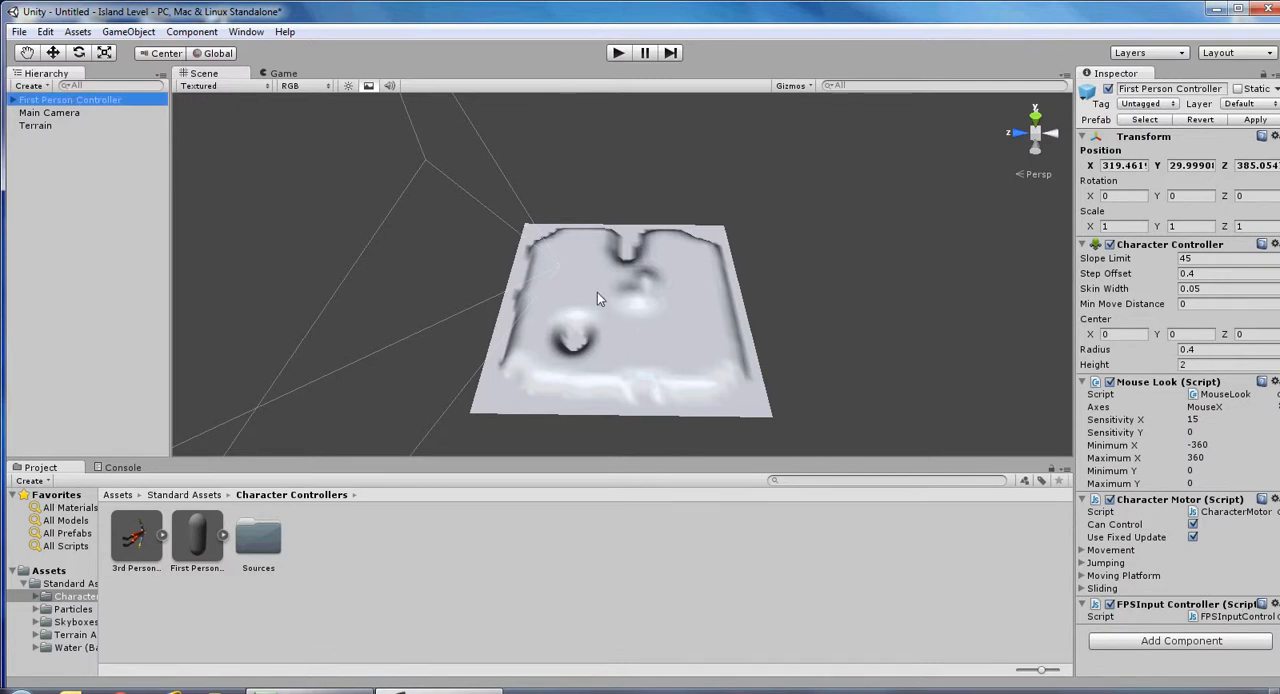
{"action": "key", "text": "f"}
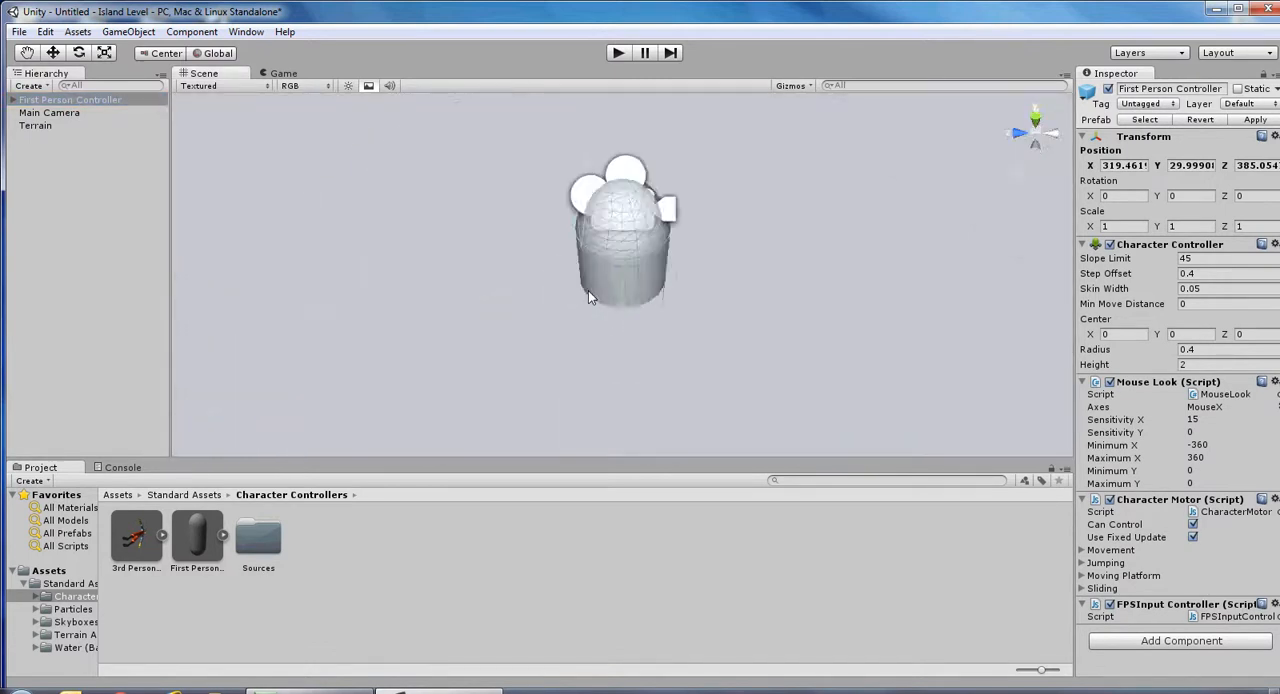
{"action": "scroll", "coordinate": [700, 298], "scroll_direction": "down", "scroll_amount": 5}
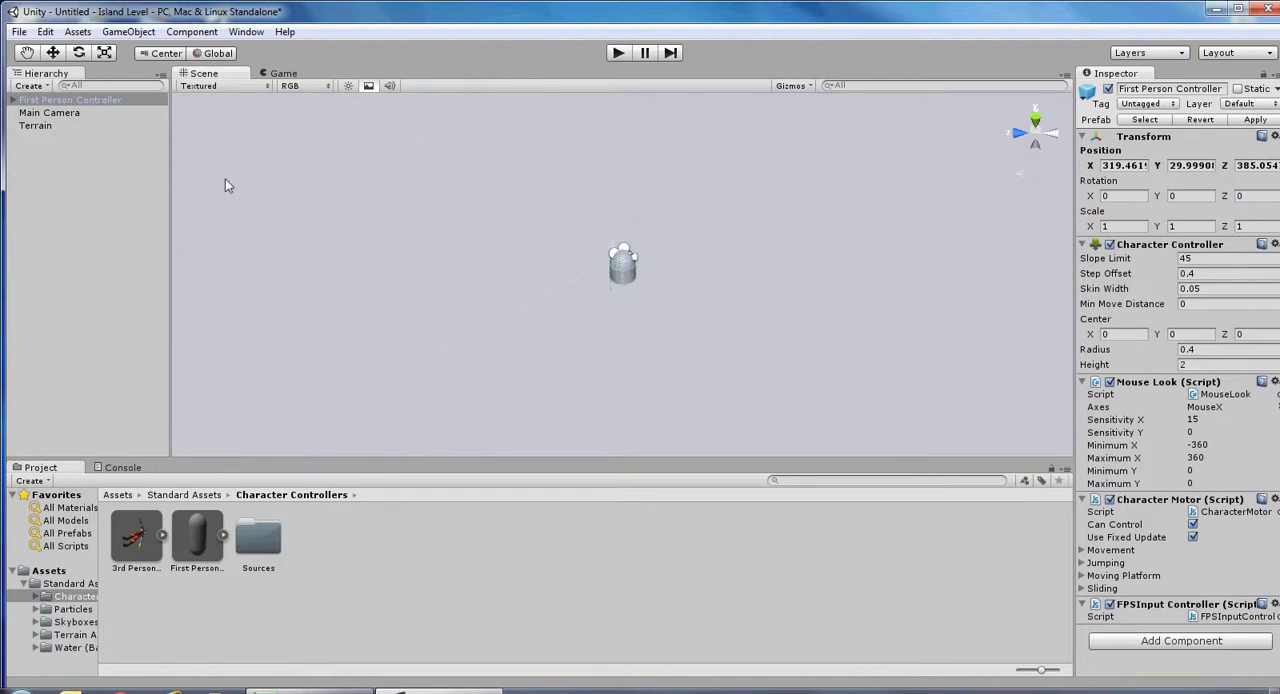
{"action": "left_click", "coordinate": [53, 55]}
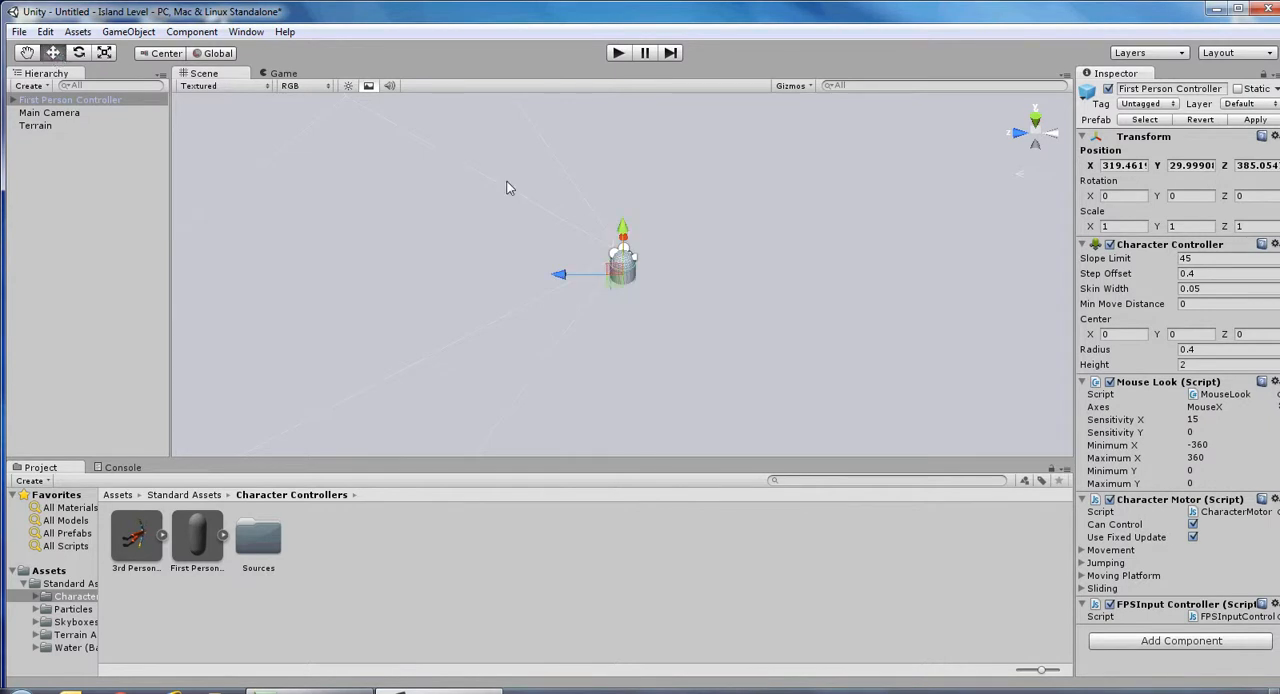
{"action": "left_click_drag", "start_coordinate": [625, 233], "coordinate": [808, 317]}
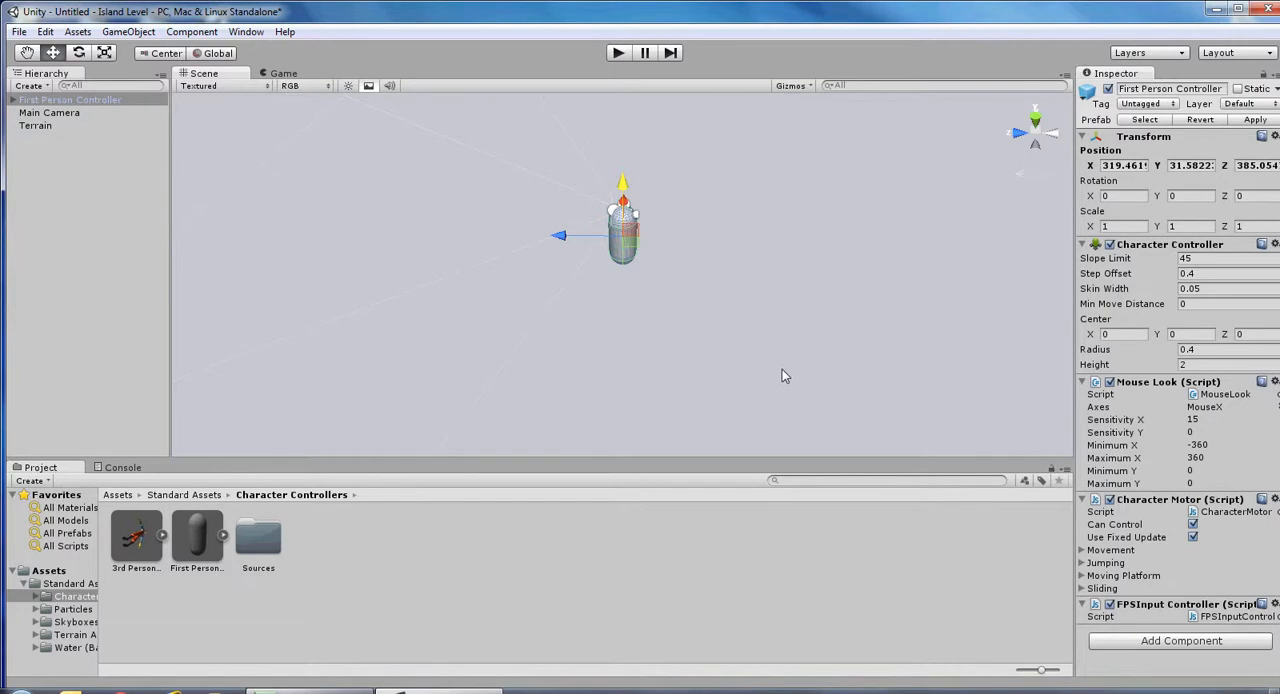
{"action": "left_click", "coordinate": [619, 54]}
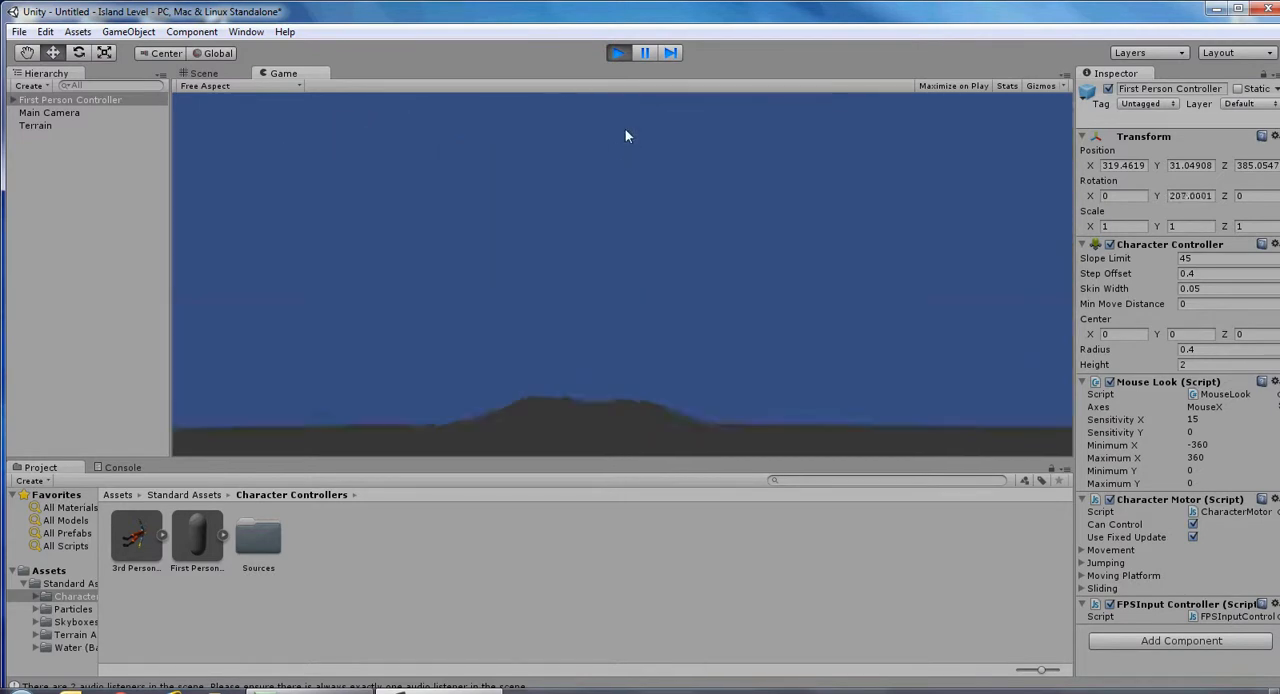
{"action": "left_click", "coordinate": [620, 55]}
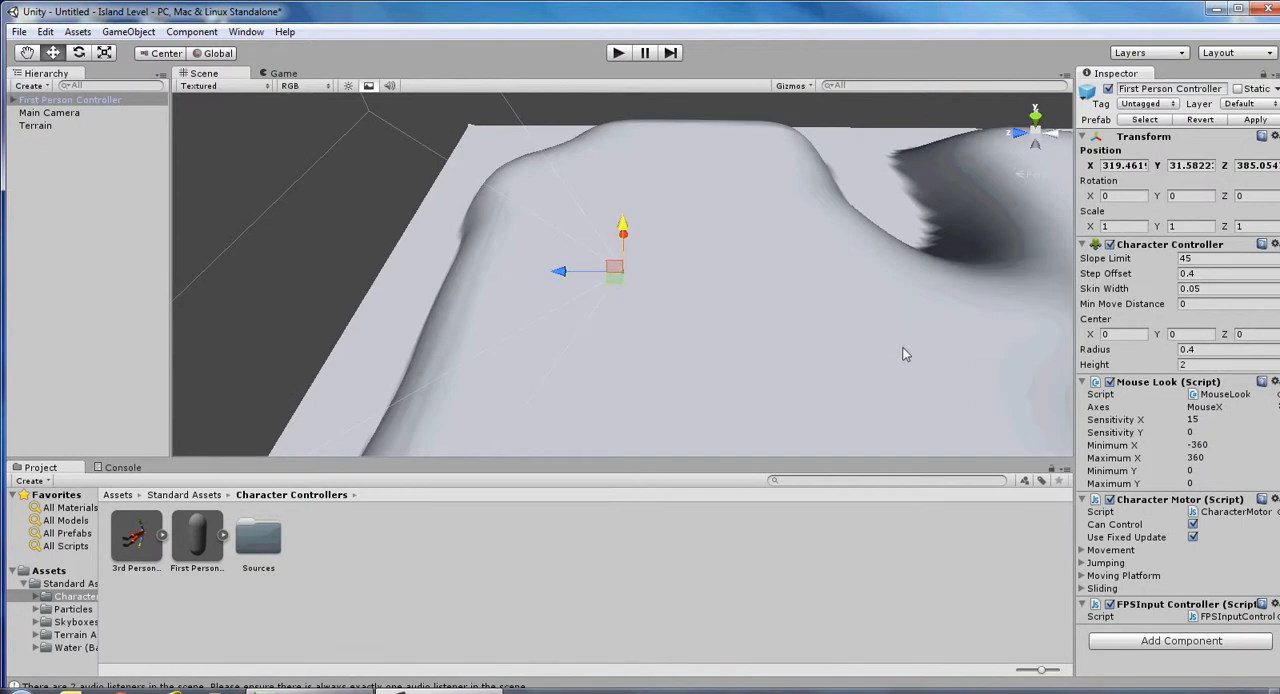
Add the Grass&Rock texture to the terrain at size 15 by 15 and play-test the textured scene.
{"action": "left_click", "coordinate": [37, 127]}
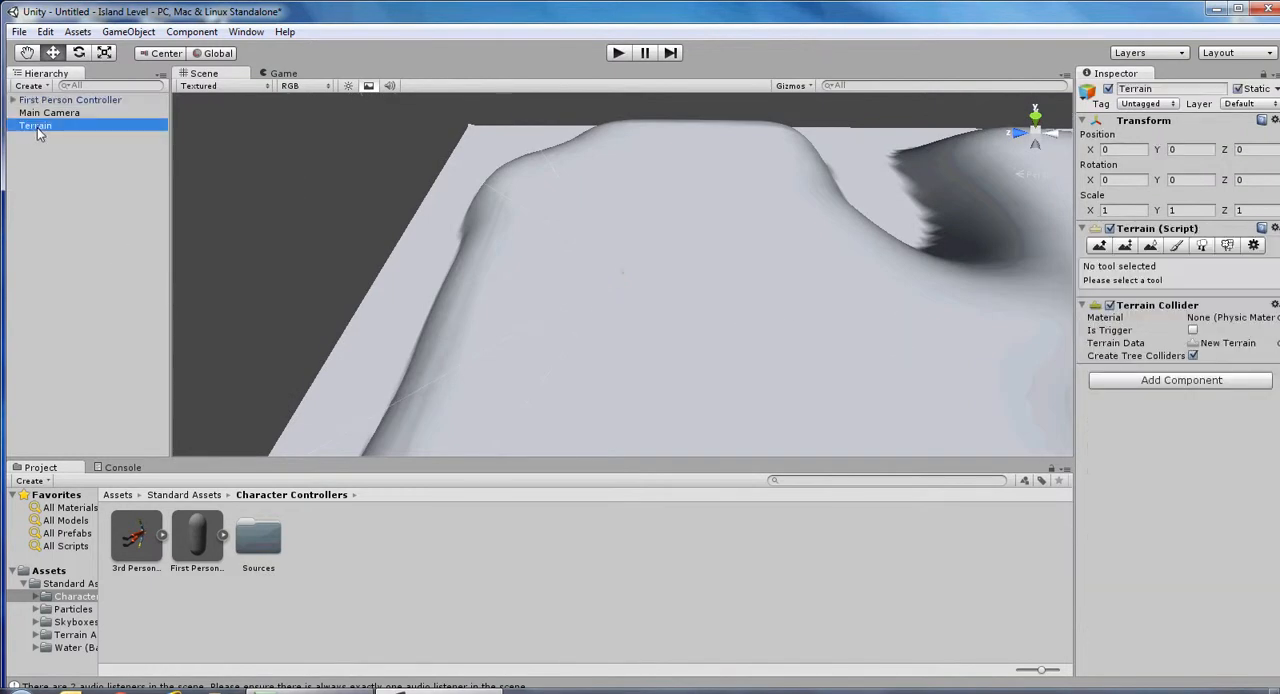
{"action": "left_click", "coordinate": [1178, 246]}
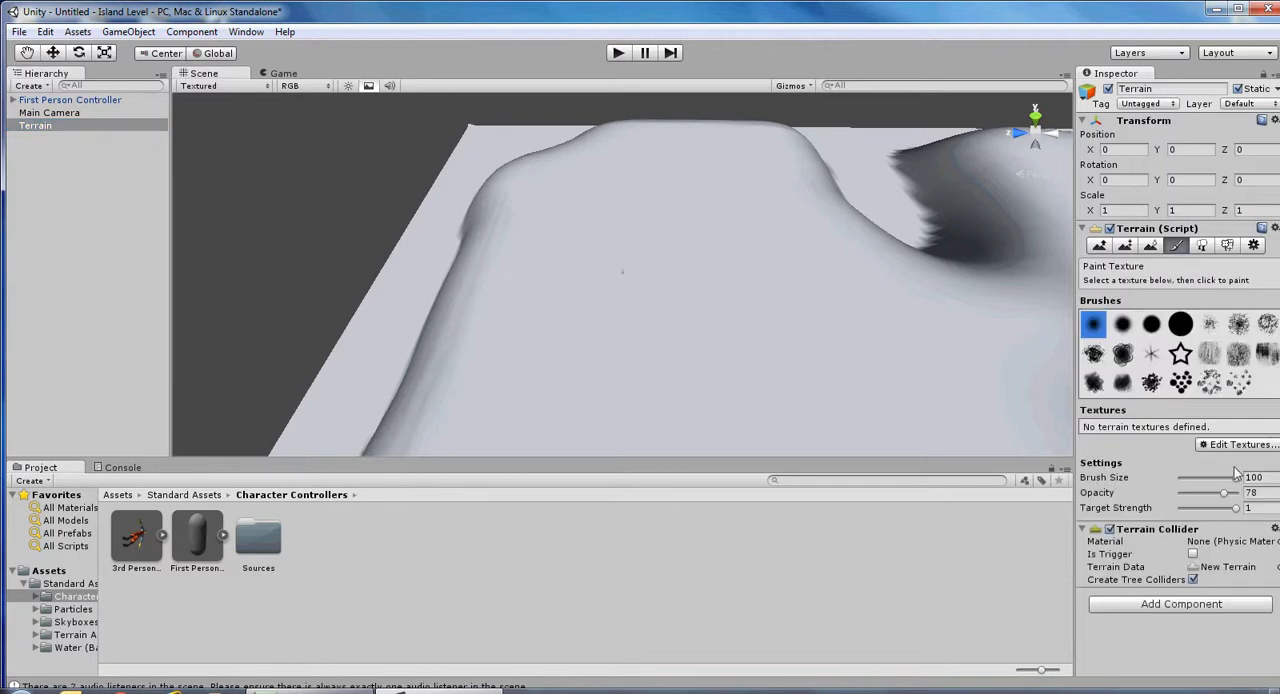
{"action": "left_click", "coordinate": [1228, 446]}
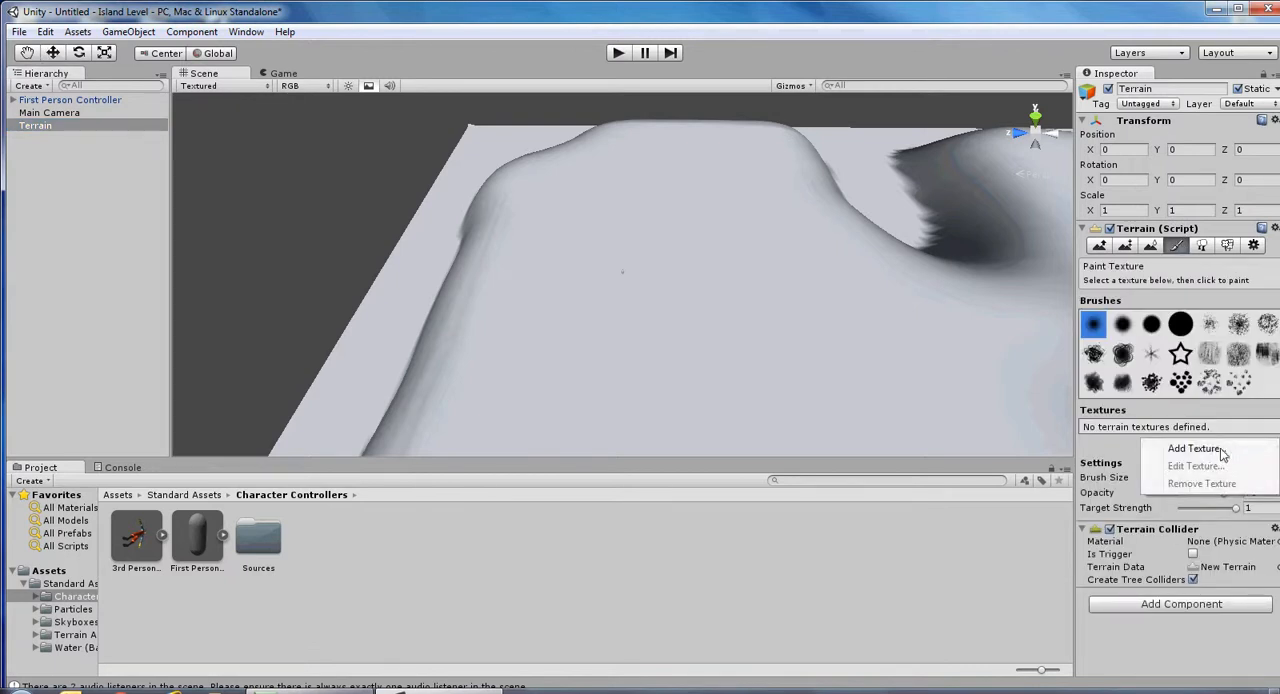
{"action": "left_click", "coordinate": [1190, 449]}
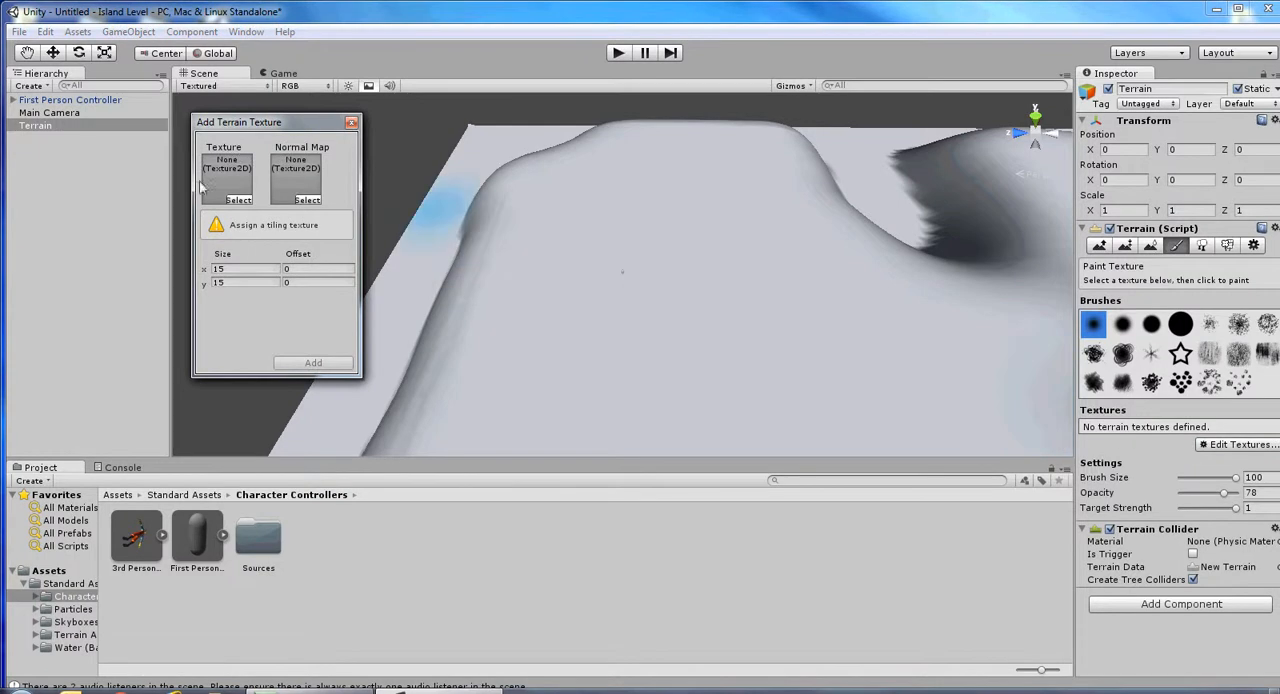
{"action": "left_click_drag", "start_coordinate": [228, 128], "coordinate": [328, 138]}
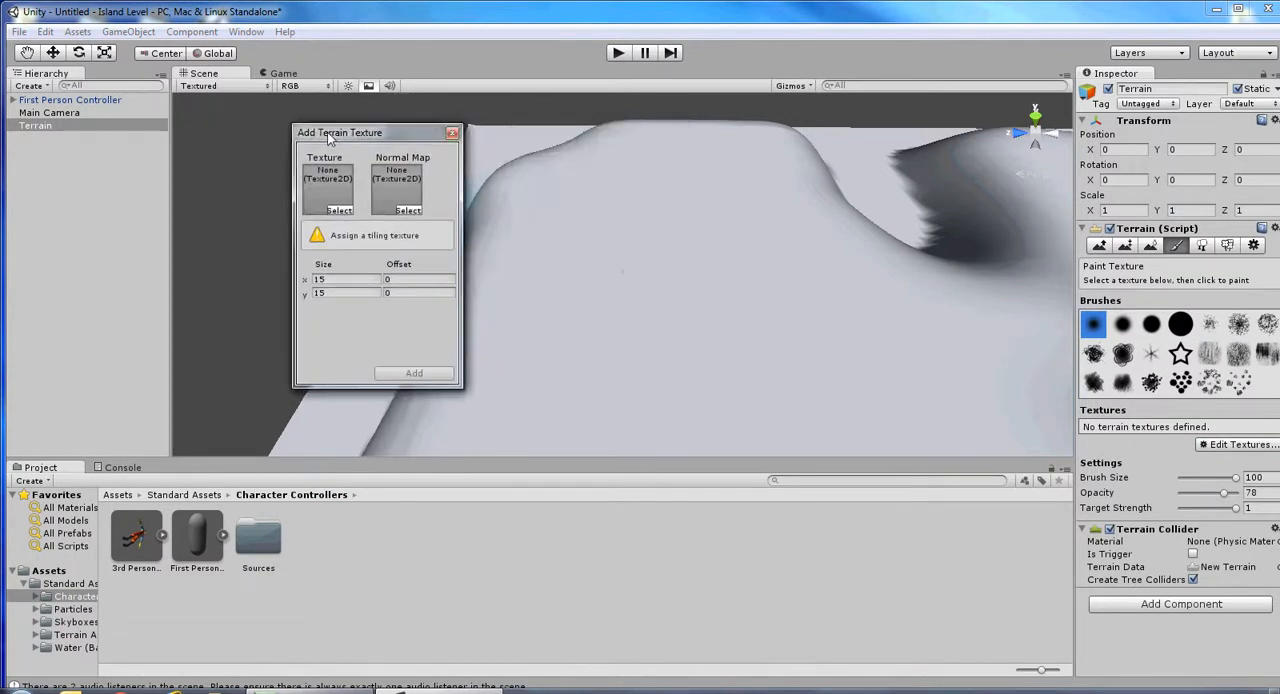
{"action": "left_click", "coordinate": [339, 210]}
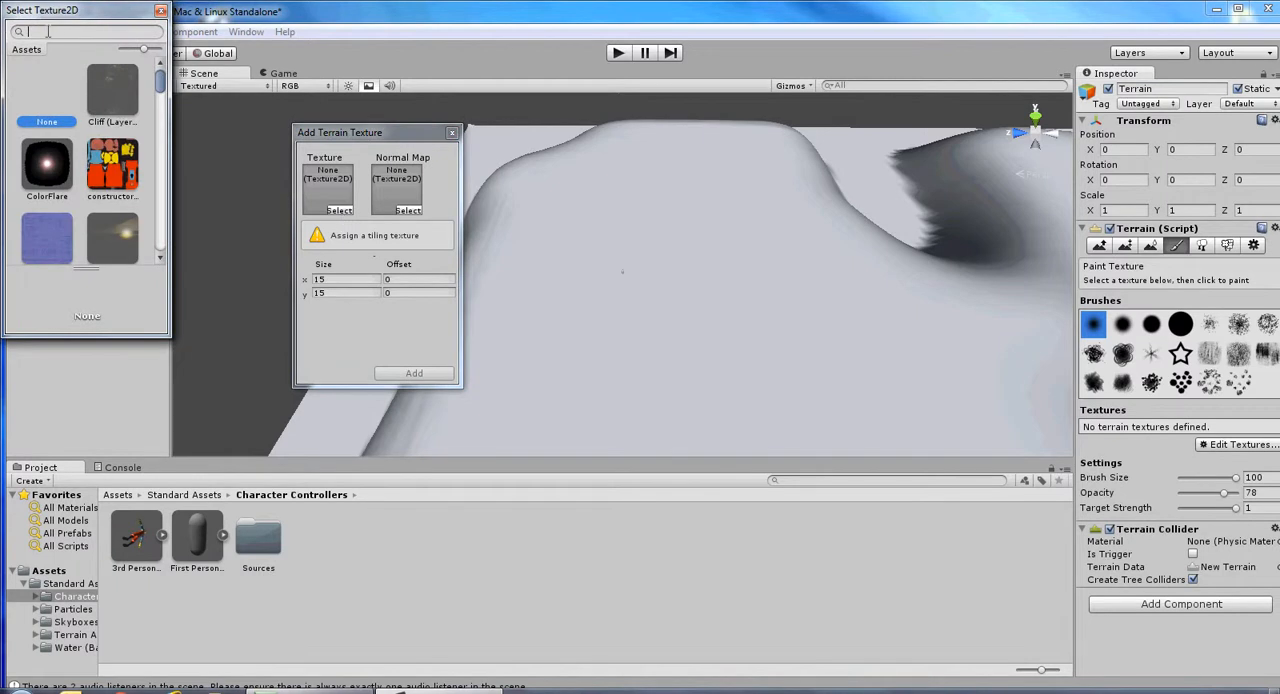
{"action": "type", "text": "grass"}
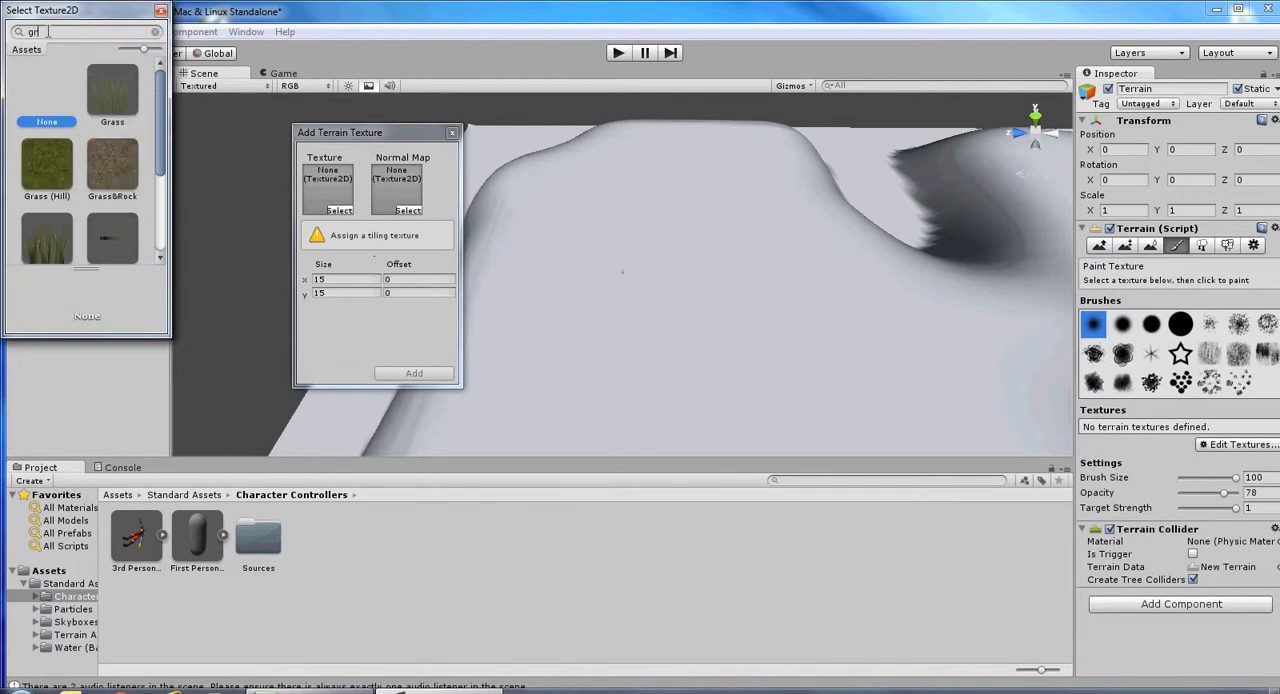
{"action": "double_click", "coordinate": [111, 176]}
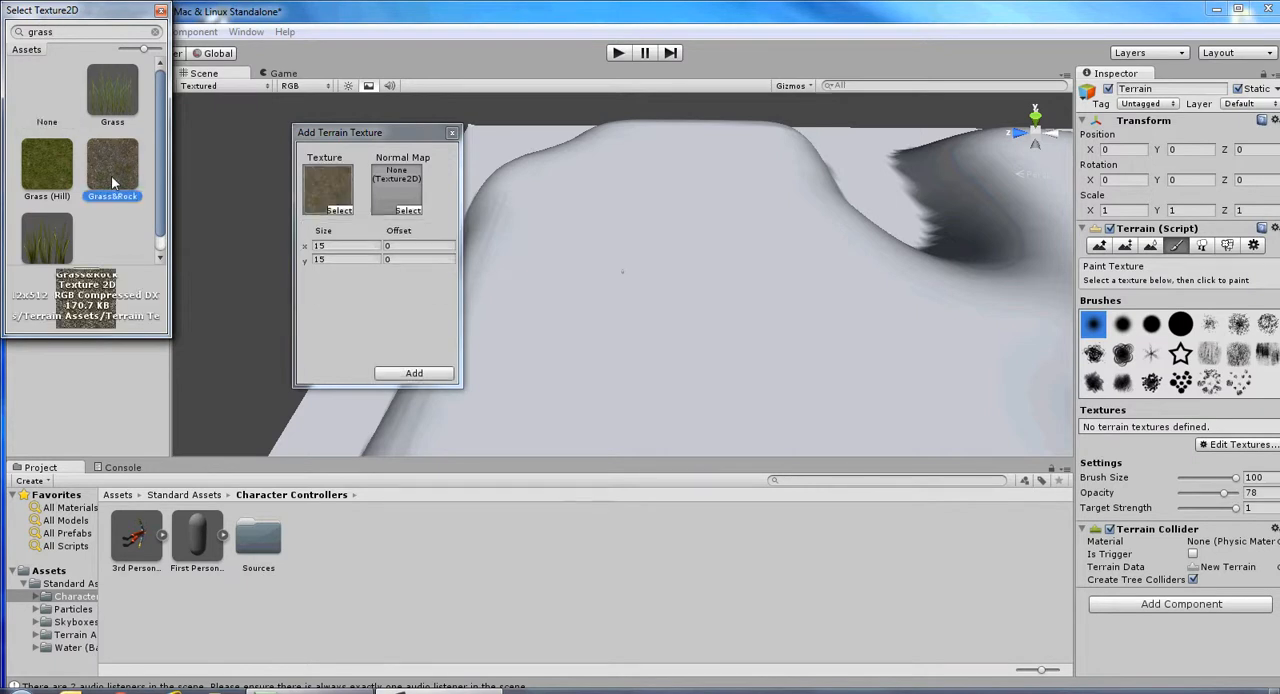
{"action": "left_click", "coordinate": [414, 374]}
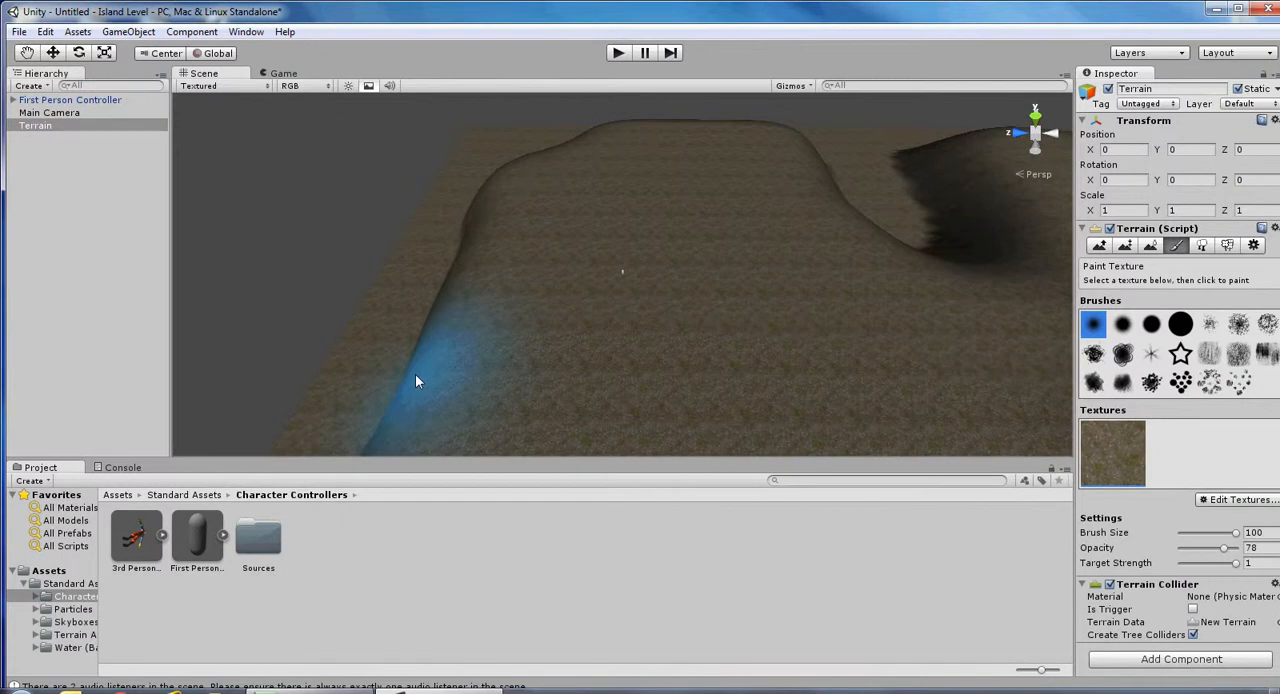
{"action": "left_click", "coordinate": [618, 54]}
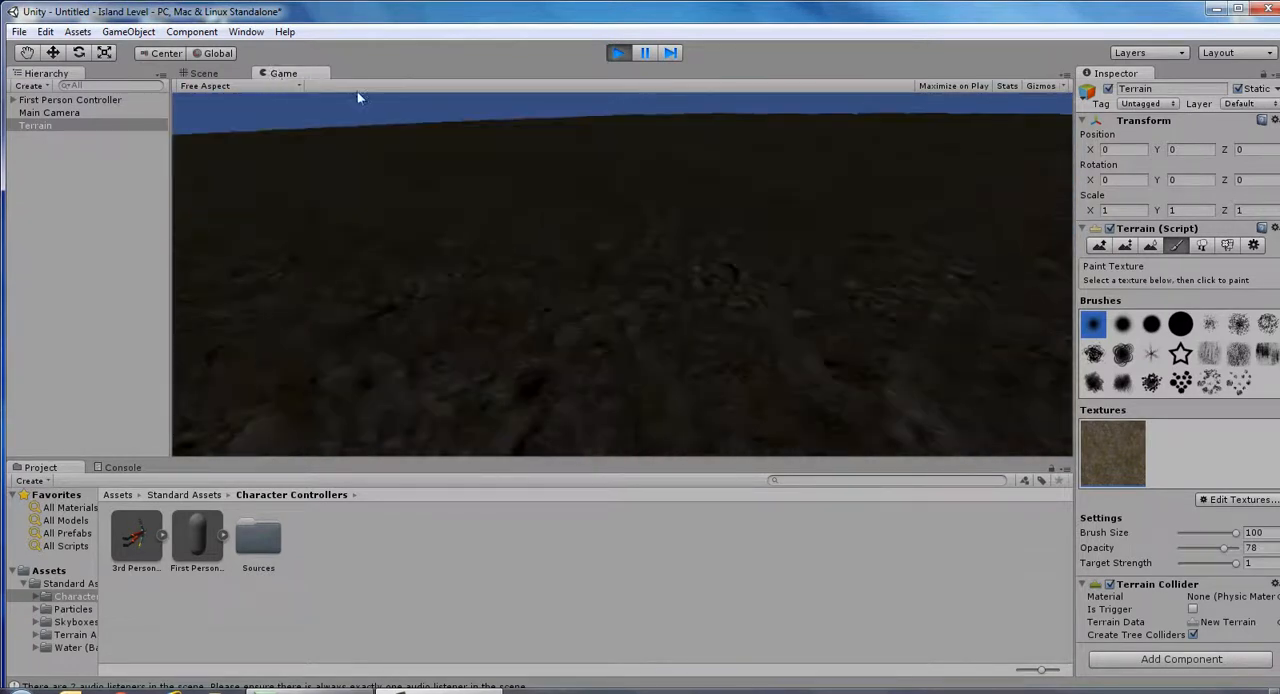
{"action": "left_click", "coordinate": [617, 53]}
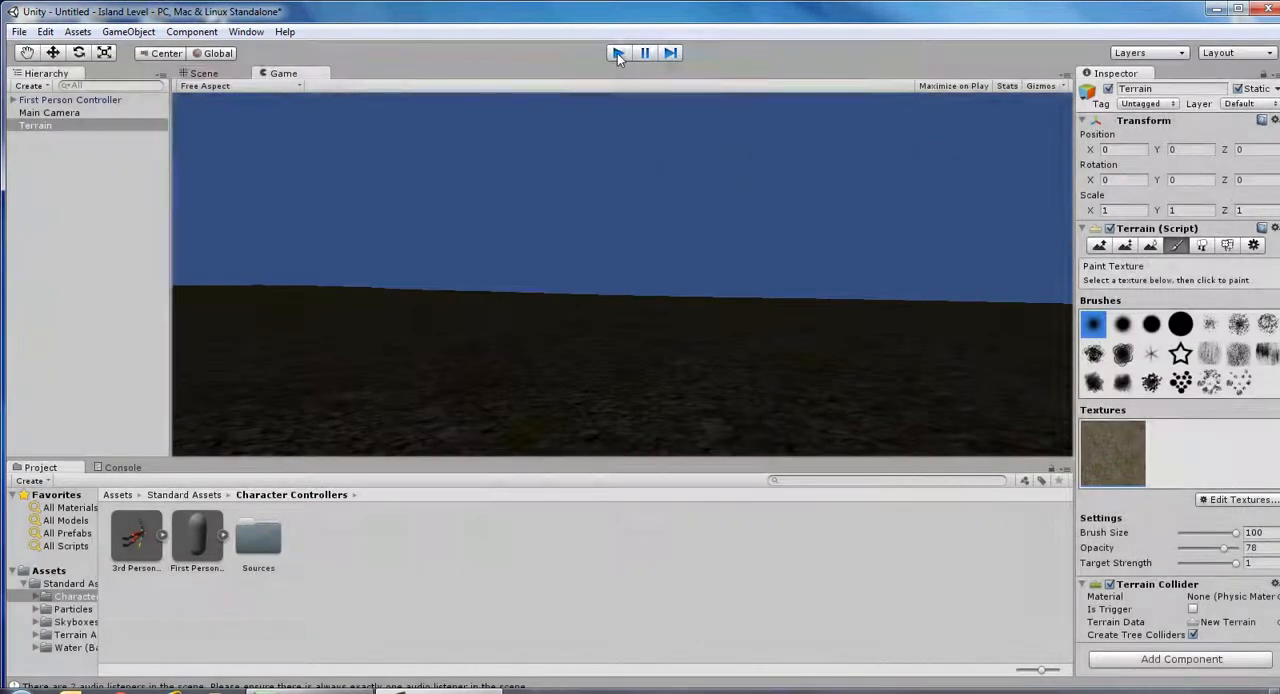
Add a directional light and move it up above the terrain to a Y position of about 70.8.
{"action": "left_click", "coordinate": [77, 32]}
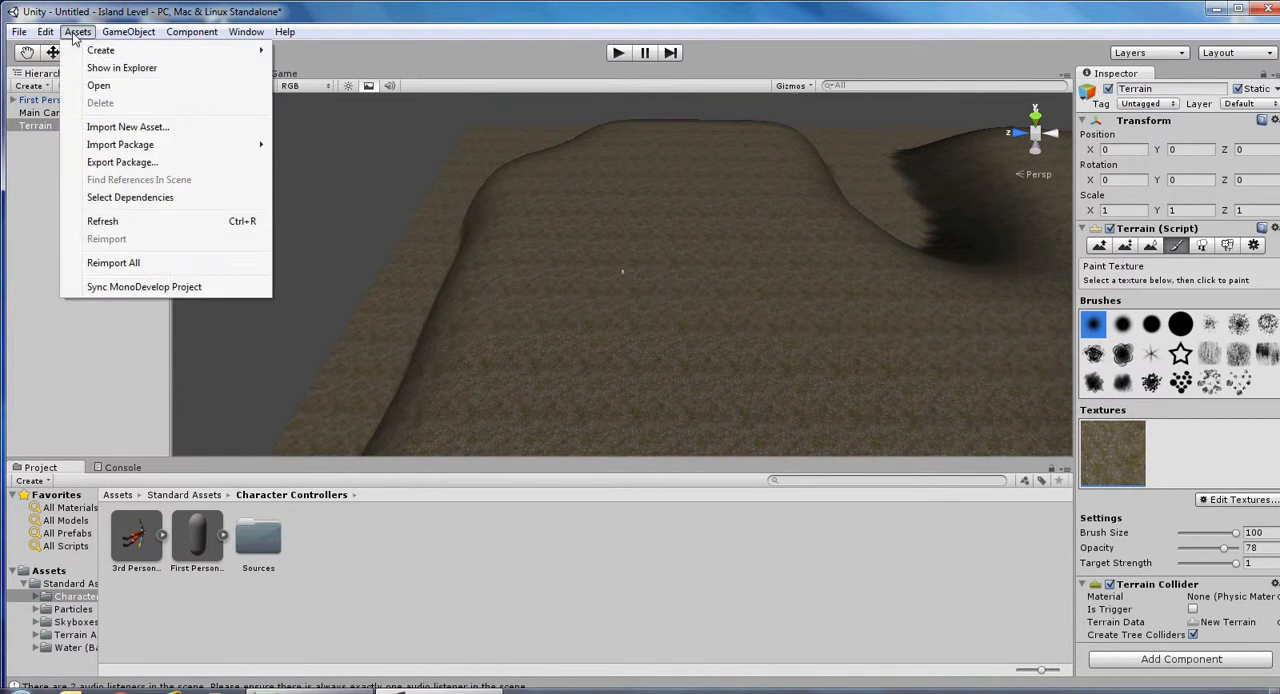
{"action": "mouse_move", "coordinate": [128, 33]}
{"action": "mouse_move", "coordinate": [133, 70]}
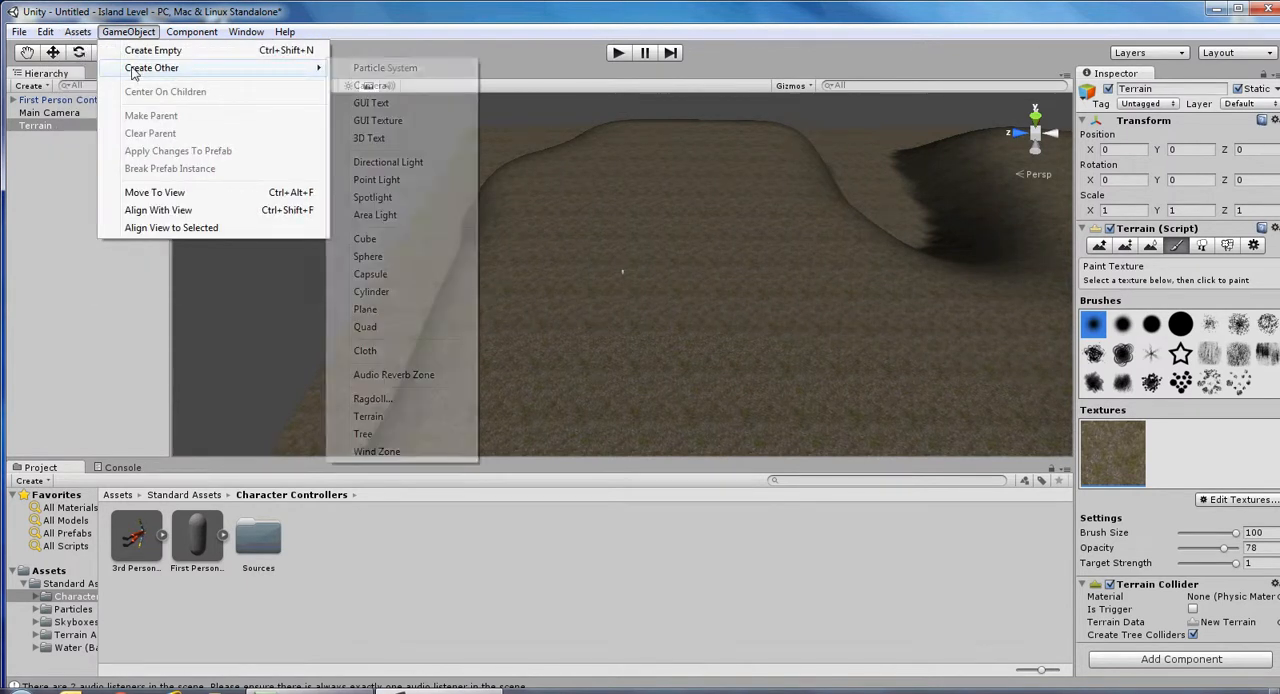
{"action": "left_click", "coordinate": [389, 165]}
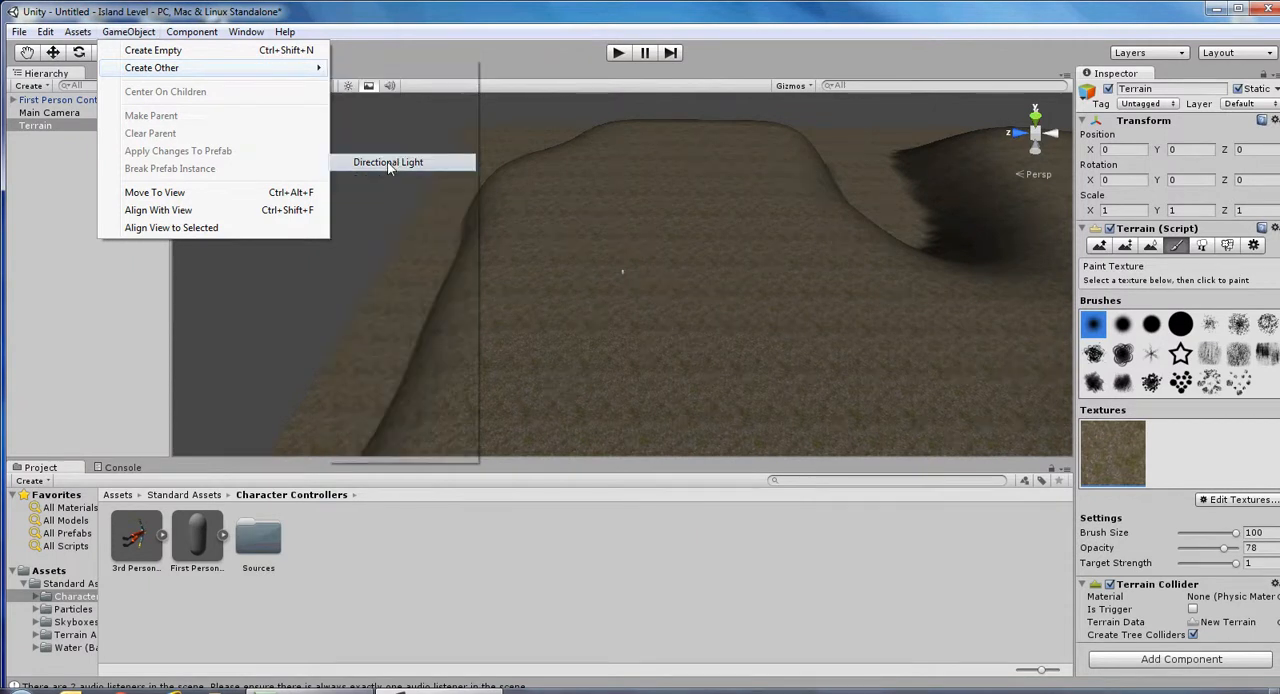
{"action": "left_click", "coordinate": [56, 55]}
{"action": "left_click_drag", "start_coordinate": [622, 233], "coordinate": [618, 157]}
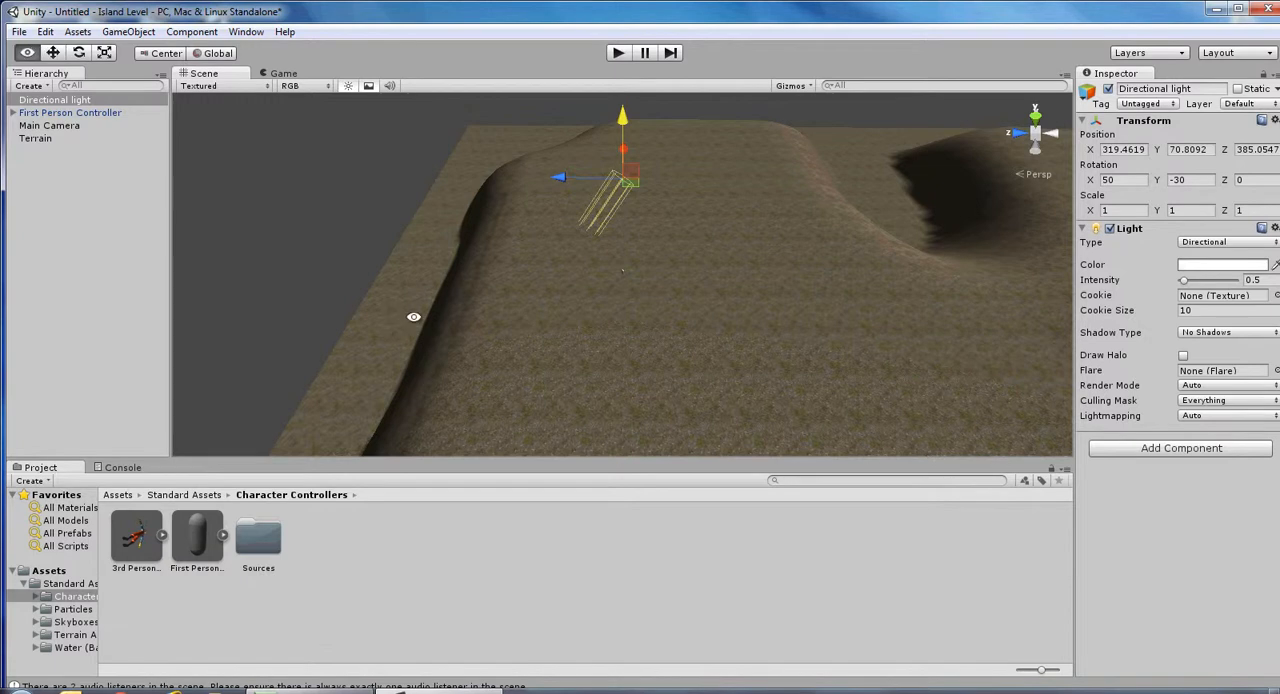
{"action": "left_click_drag", "start_coordinate": [409, 305], "coordinate": [1019, 257], "text": "alt"}
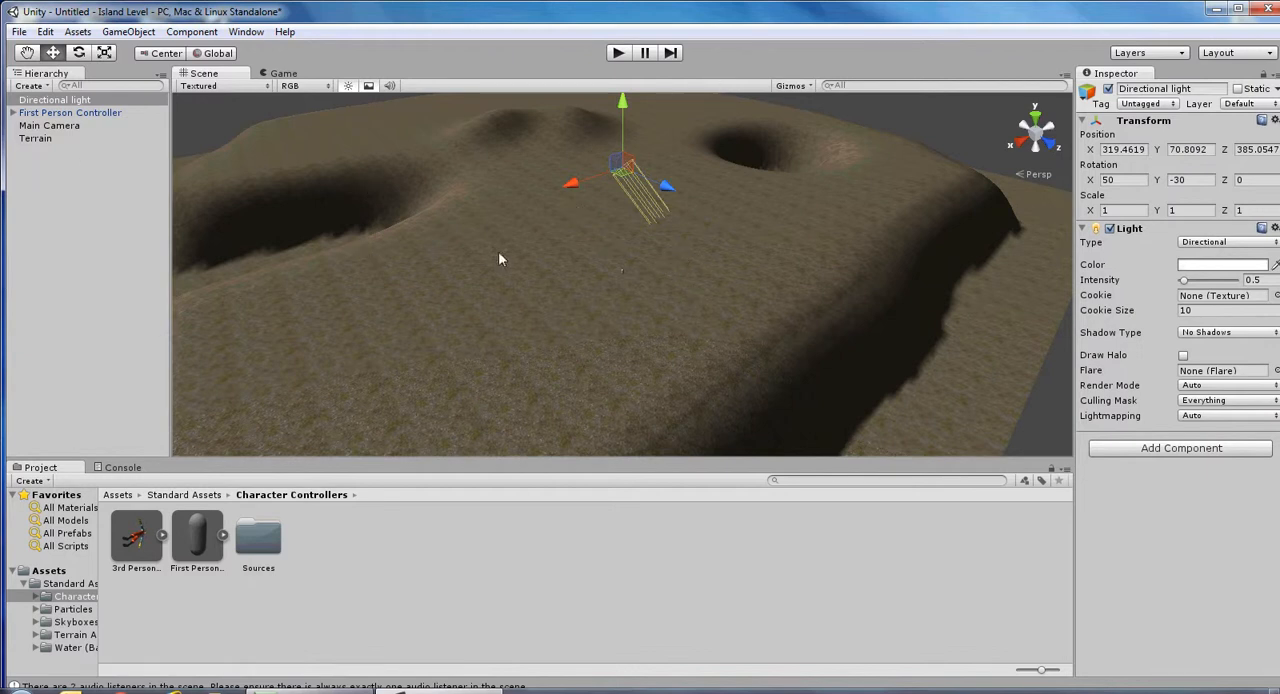
Inspect the terrain under the directional light from several angles and play-test the lit scene.
{"action": "left_click_drag", "start_coordinate": [443, 243], "coordinate": [449, 277], "text": "alt"}
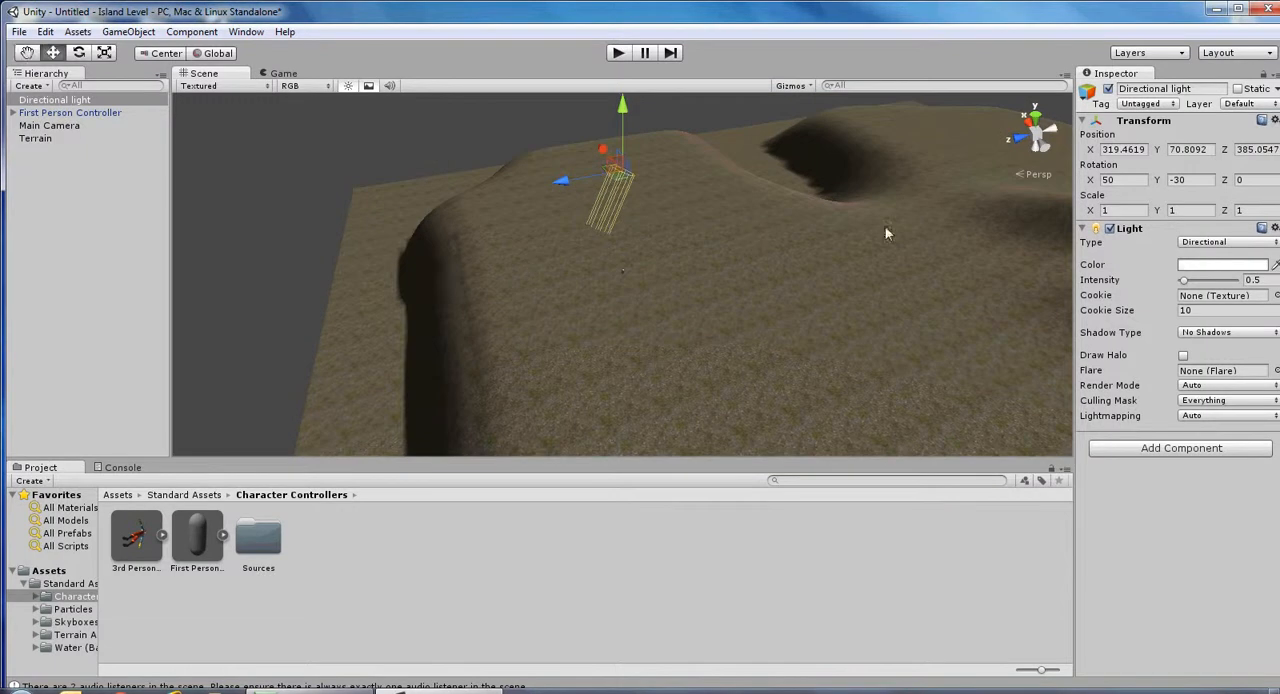
{"action": "left_click_drag", "start_coordinate": [746, 243], "coordinate": [670, 226], "text": "alt"}
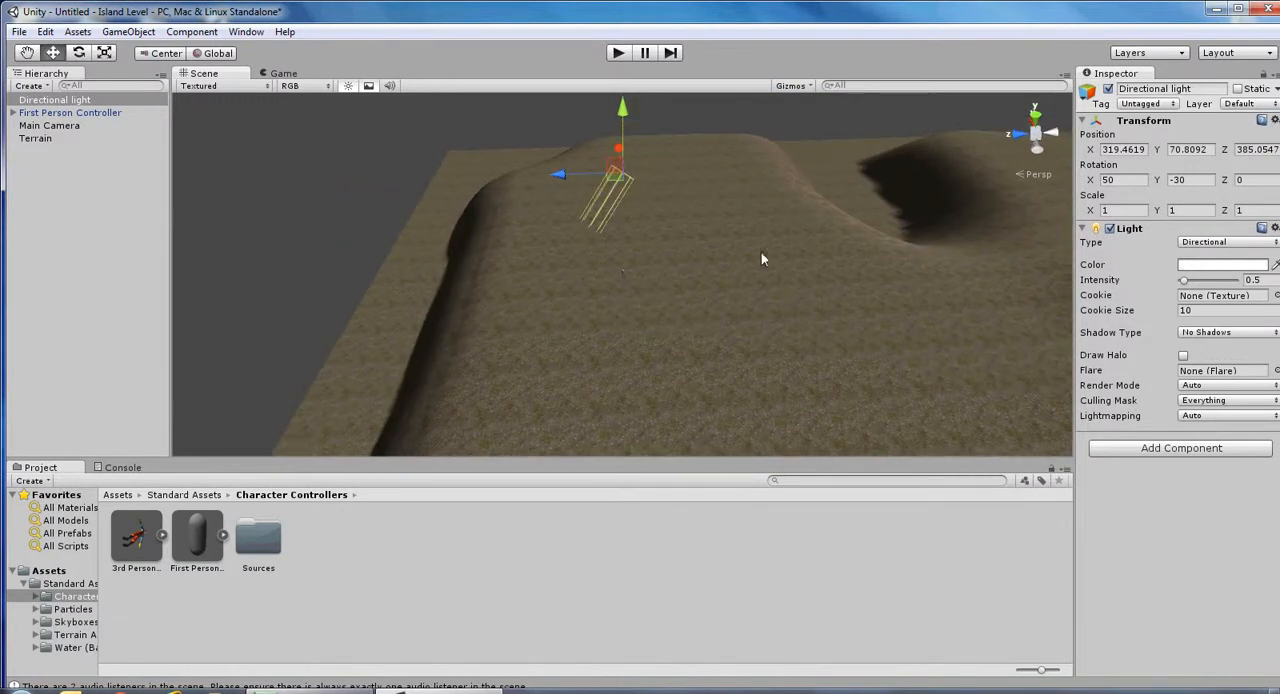
{"action": "left_click", "coordinate": [620, 54]}
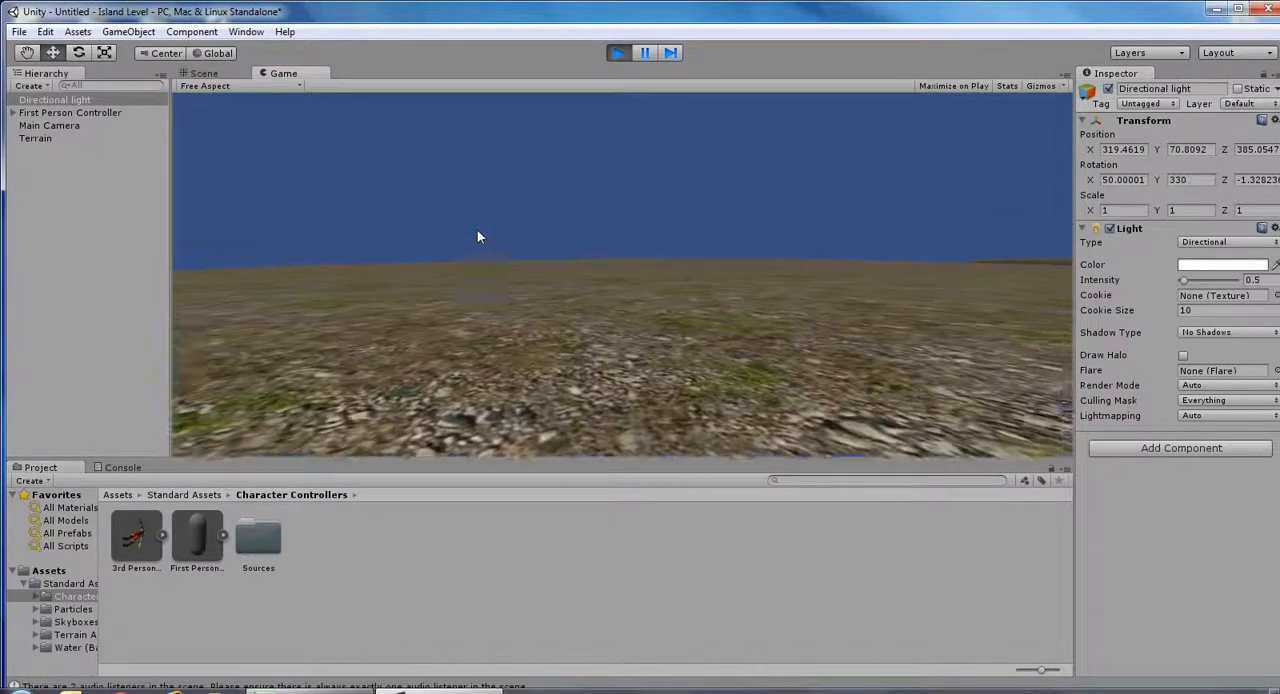
{"action": "left_click", "coordinate": [624, 58]}
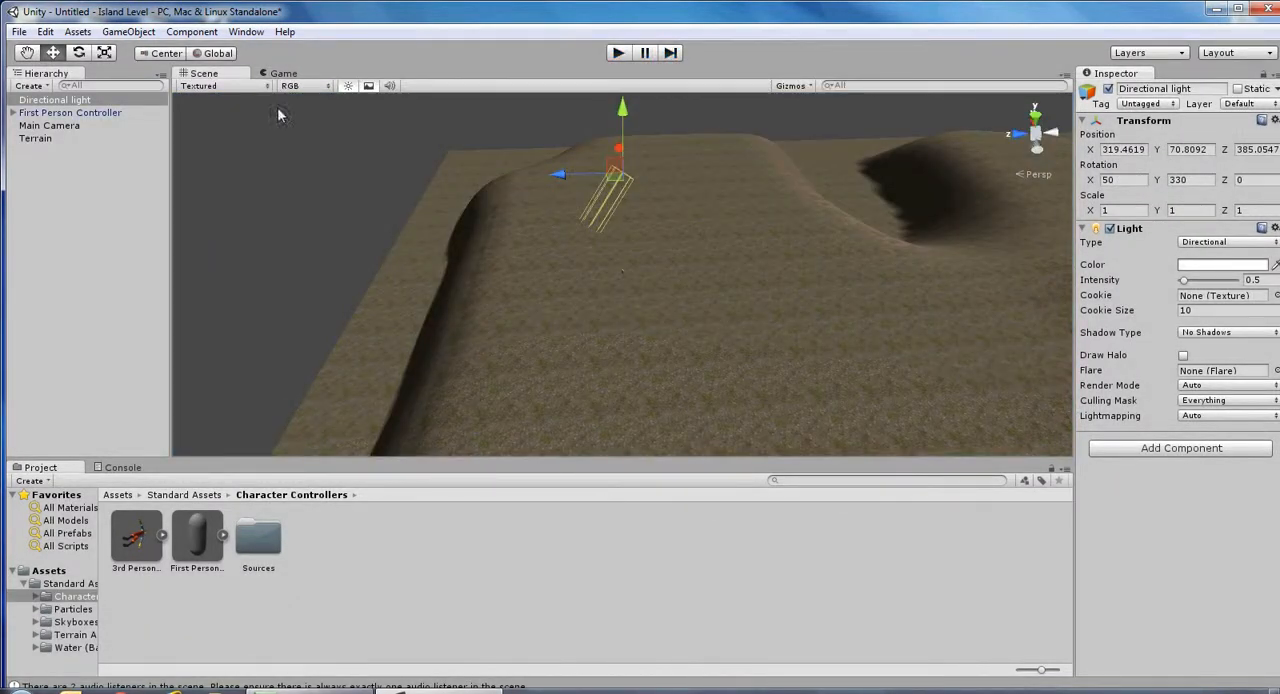
Set the Skybox Material in the Render Settings to Sunny3 Skybox from the Skyboxes standard assets and play-test the scene.
{"action": "left_click", "coordinate": [45, 33]}
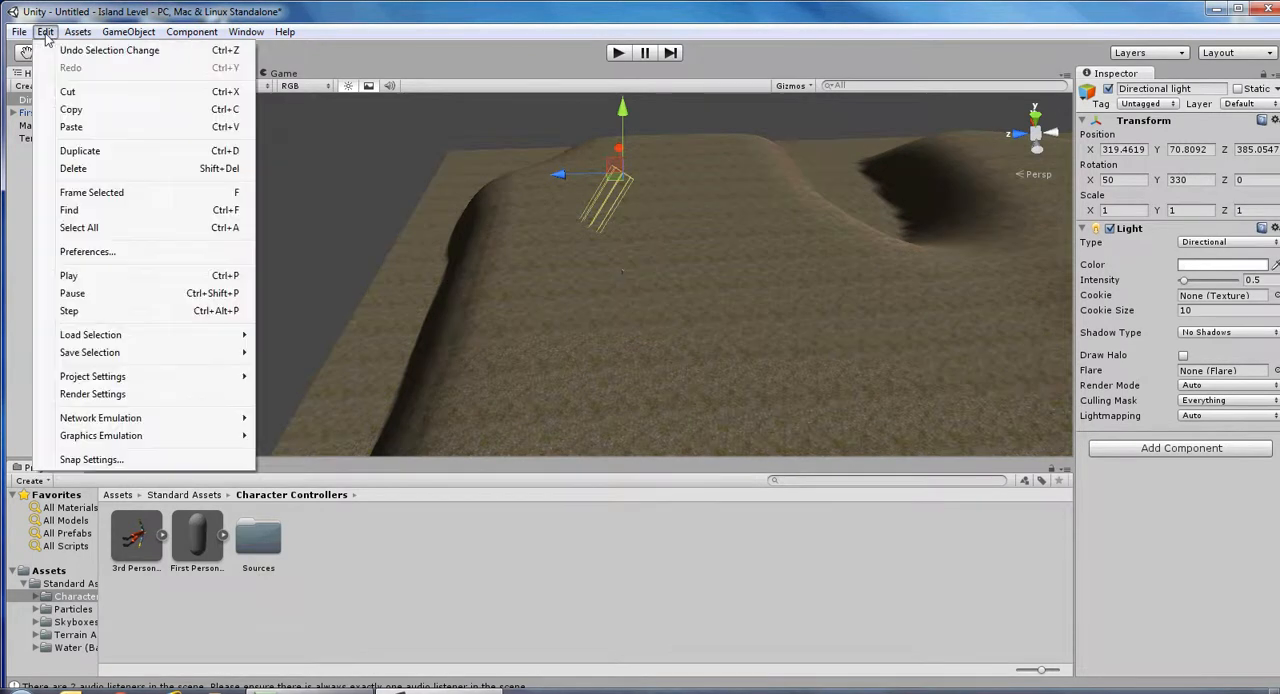
{"action": "left_click", "coordinate": [99, 397]}
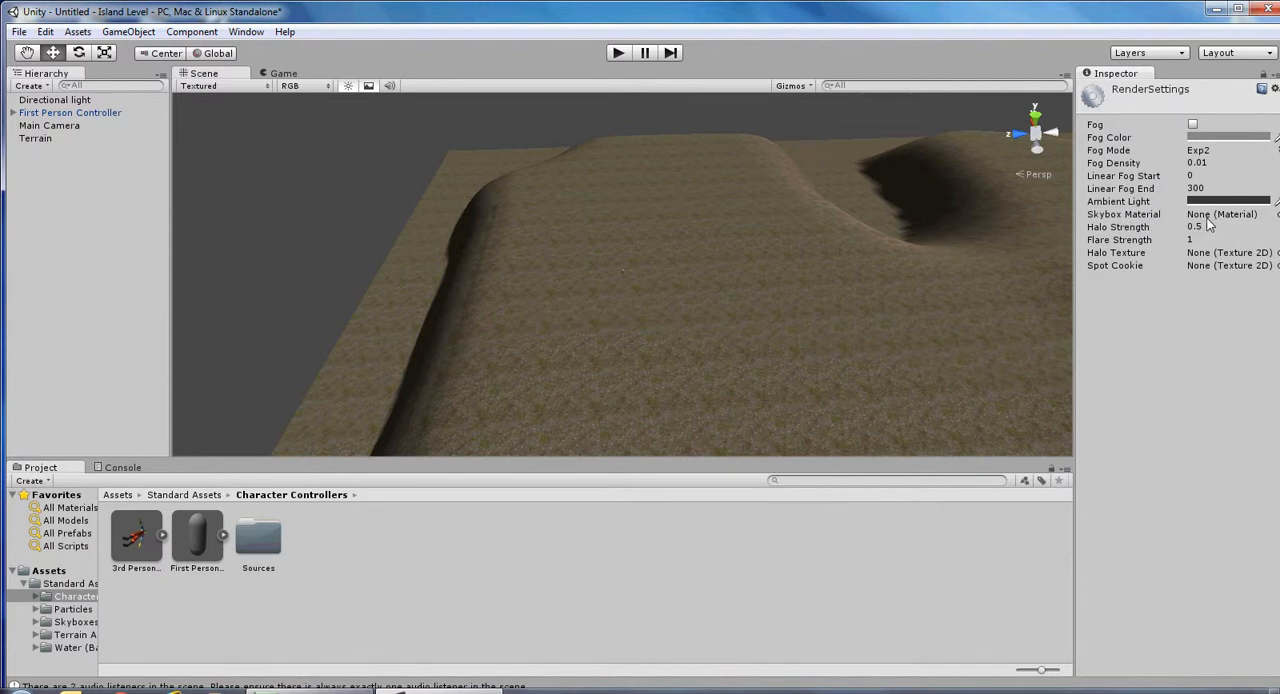
{"action": "left_click", "coordinate": [50, 627]}
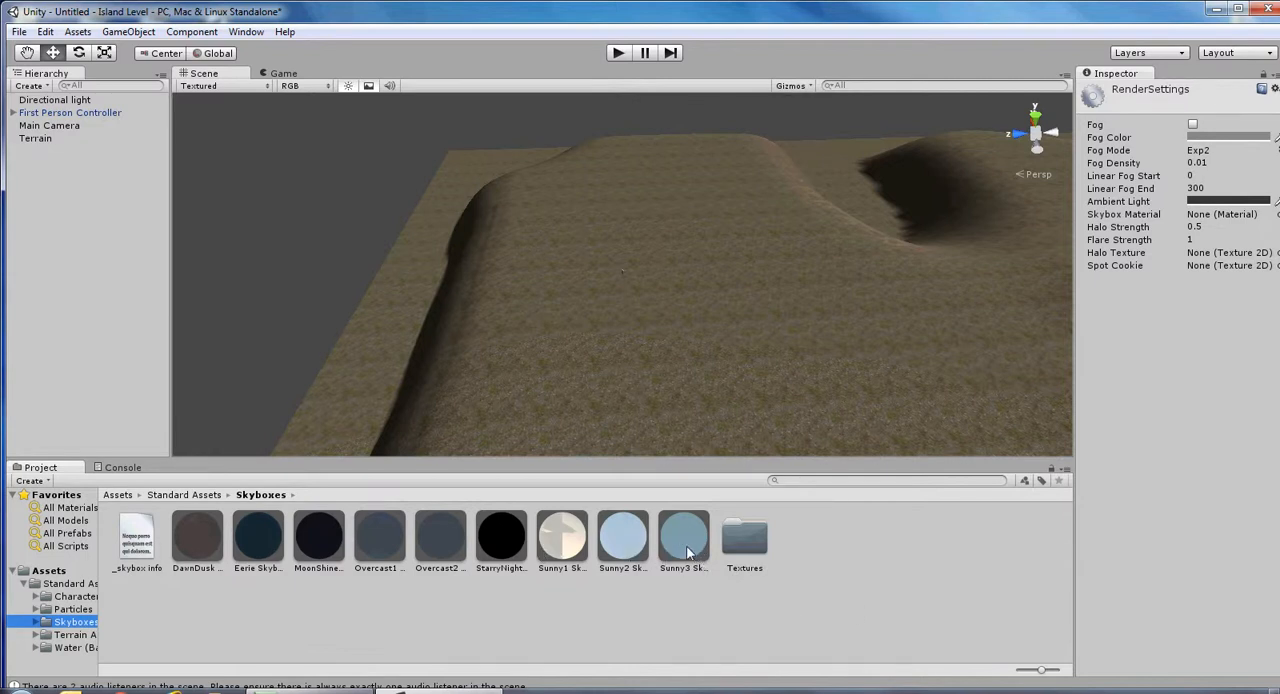
{"action": "left_click_drag", "start_coordinate": [686, 552], "coordinate": [1220, 220]}
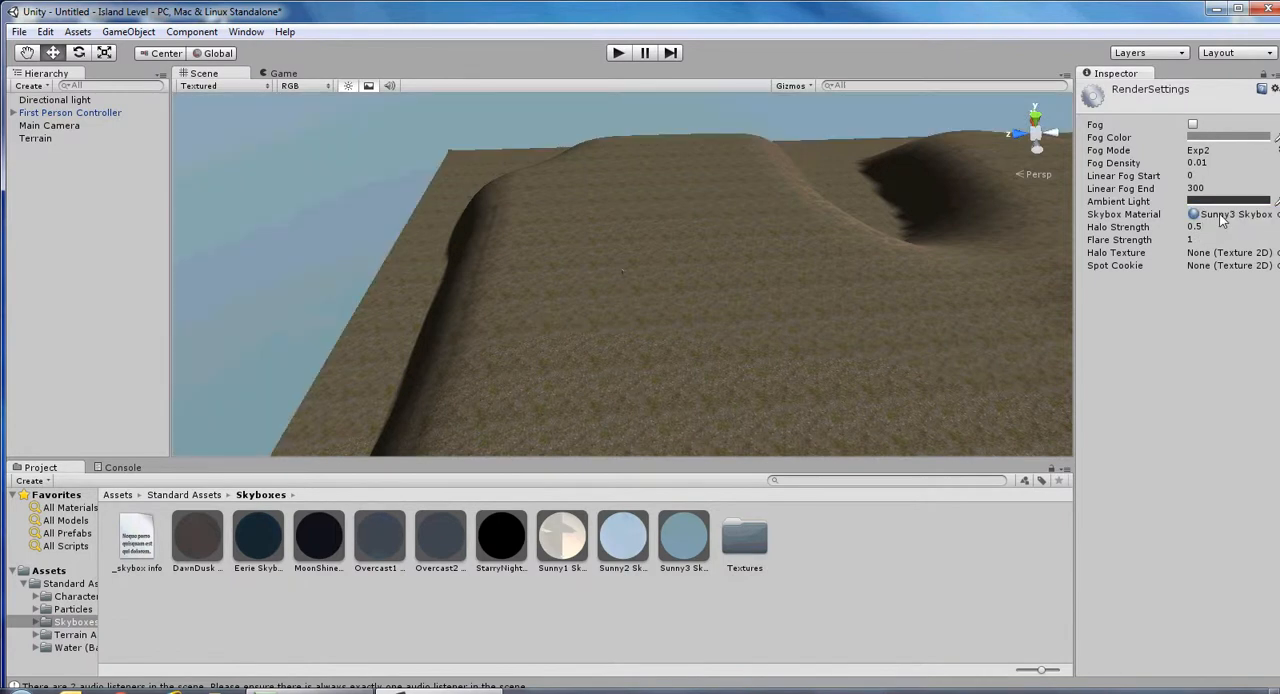
{"action": "left_click", "coordinate": [618, 54]}
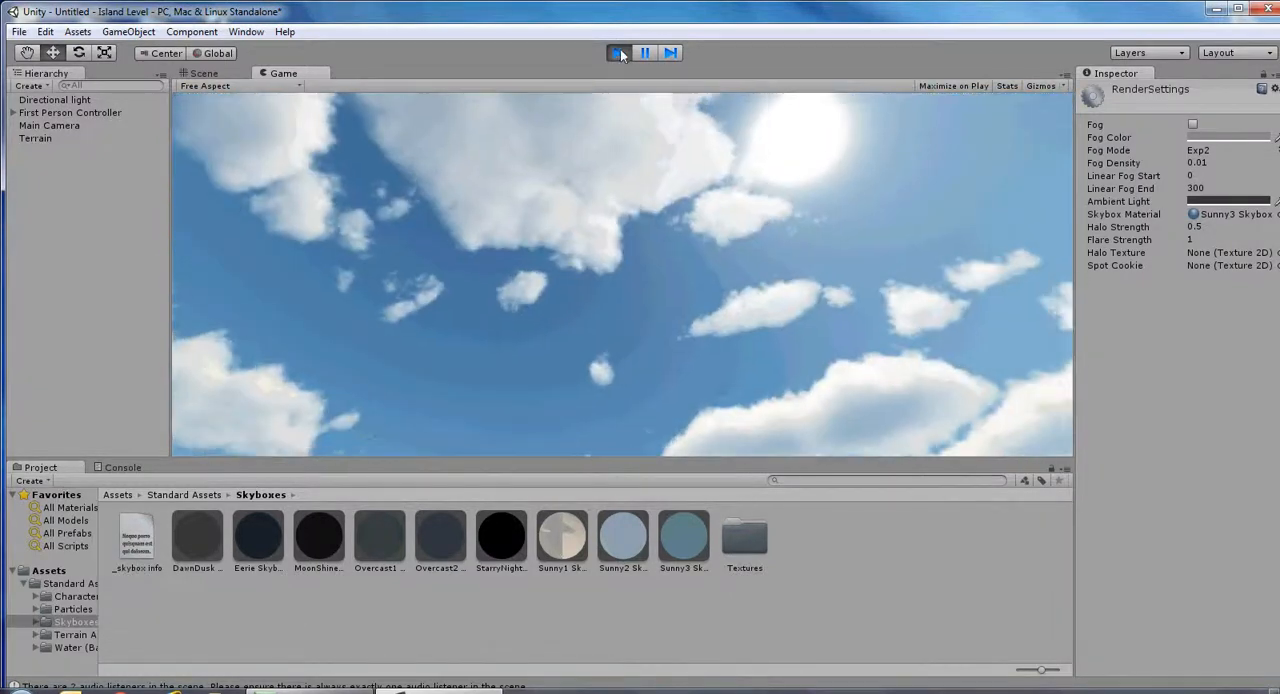
{"action": "left_click", "coordinate": [619, 52]}
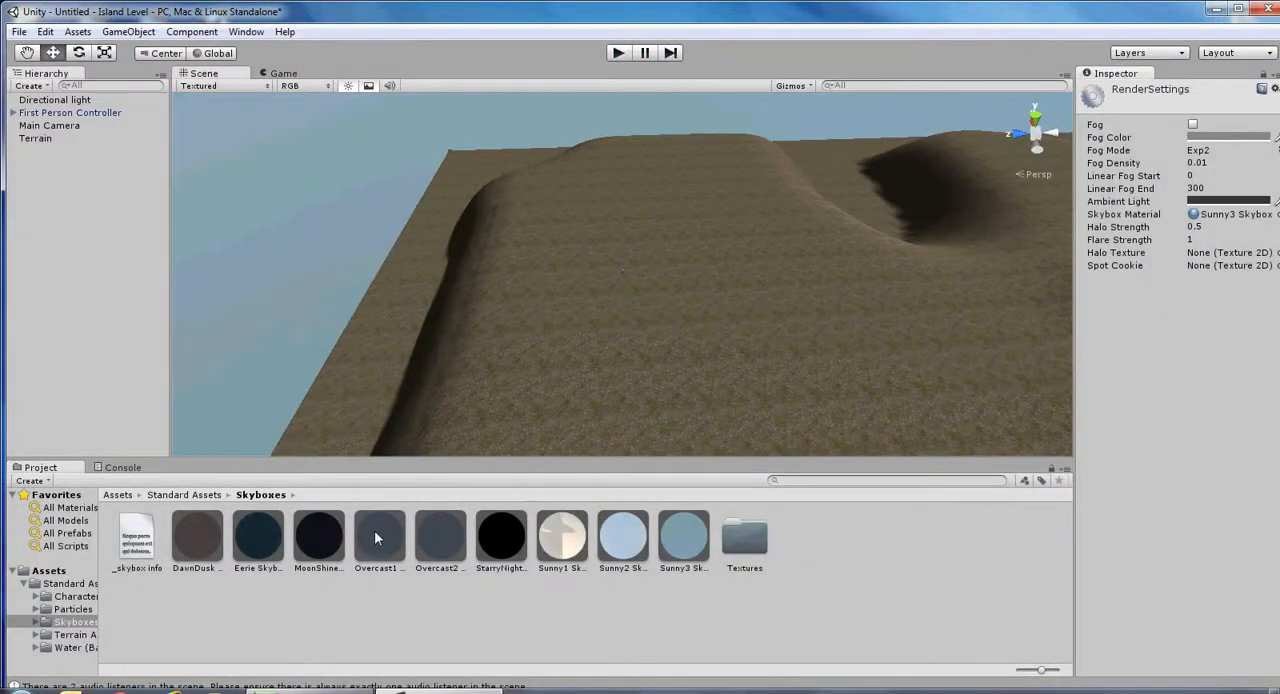
Try the Overcast1 and Eerie skyboxes as the Skybox Material, play-testing the scene with each.
{"action": "left_click_drag", "start_coordinate": [381, 543], "coordinate": [1238, 216]}
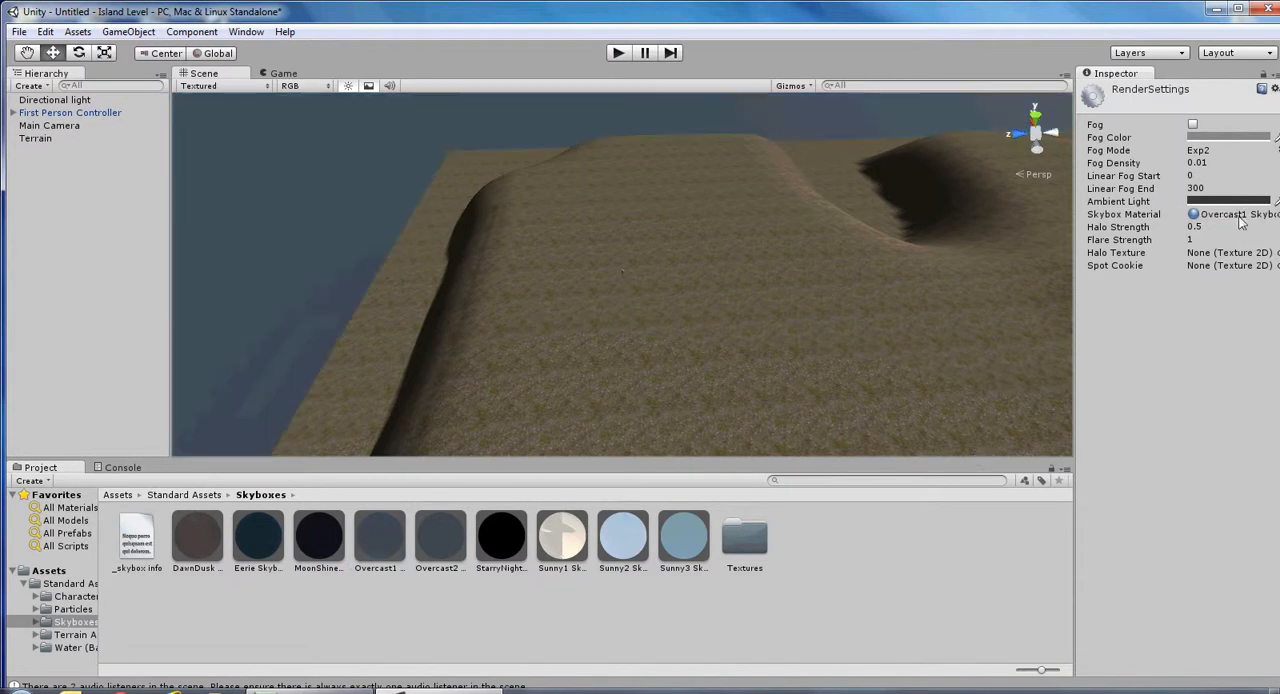
{"action": "left_click", "coordinate": [618, 54]}
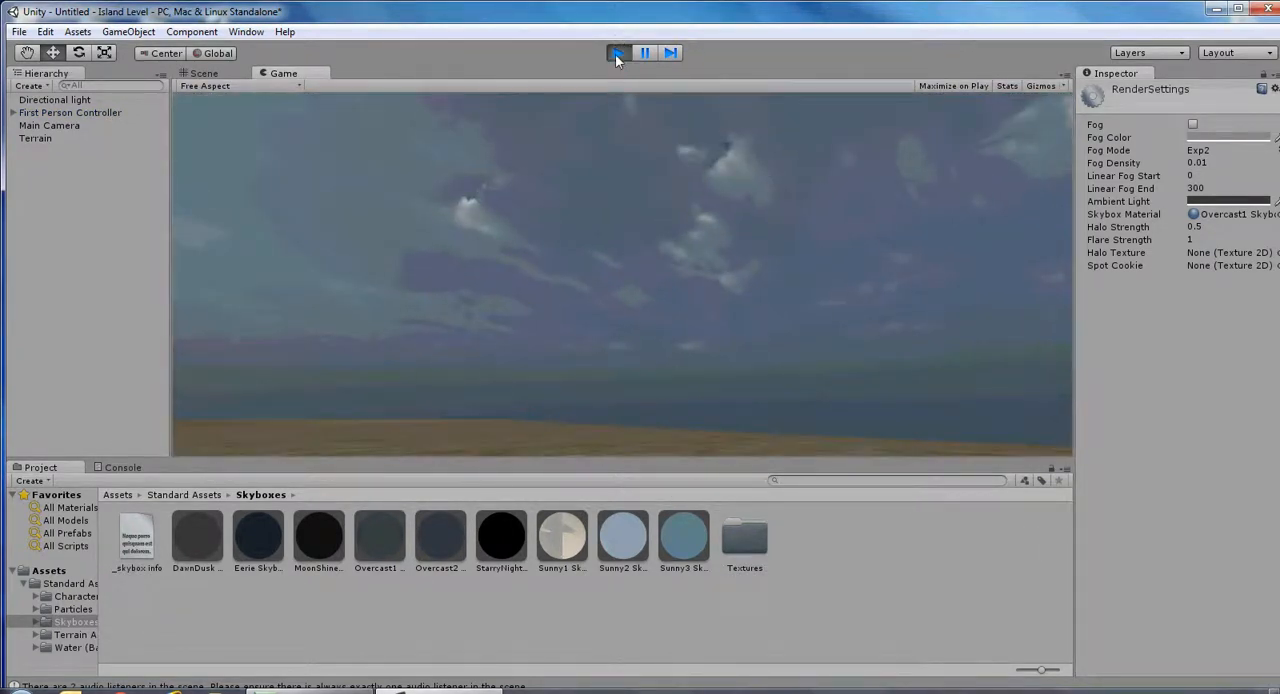
{"action": "left_click", "coordinate": [615, 54]}
{"action": "left_click_drag", "start_coordinate": [257, 546], "coordinate": [1230, 224]}
{"action": "left_click", "coordinate": [619, 54]}
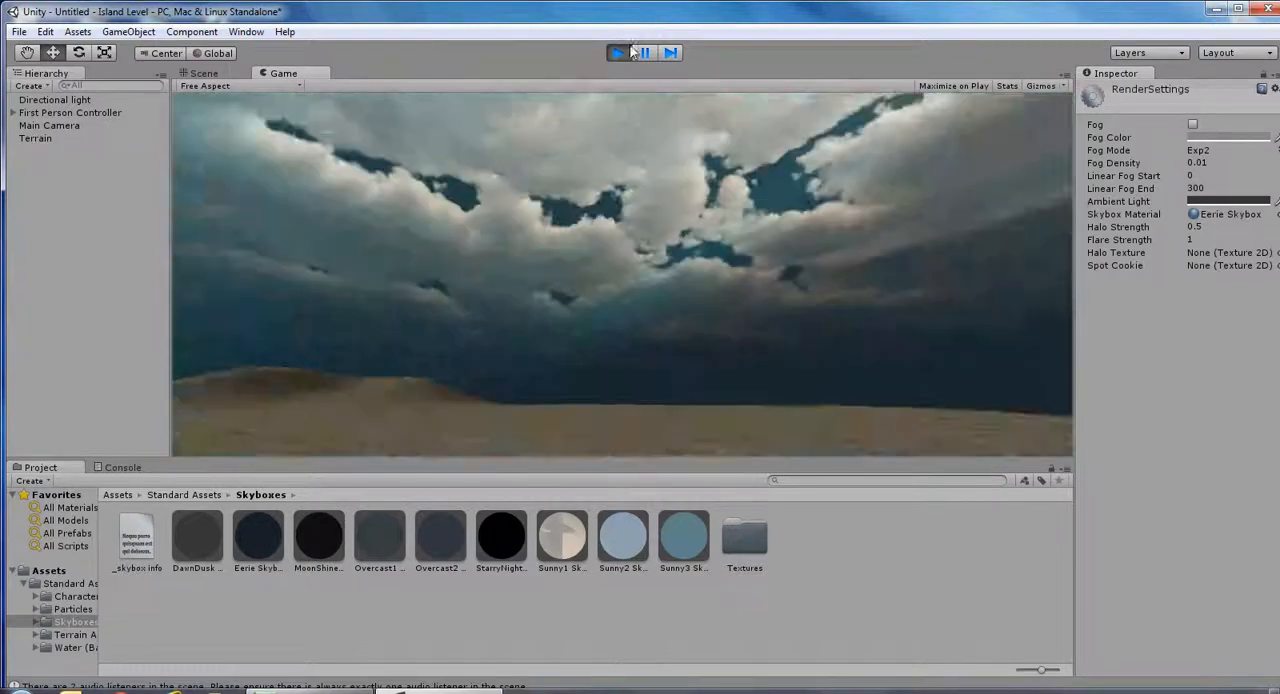
{"action": "left_click", "coordinate": [628, 52]}
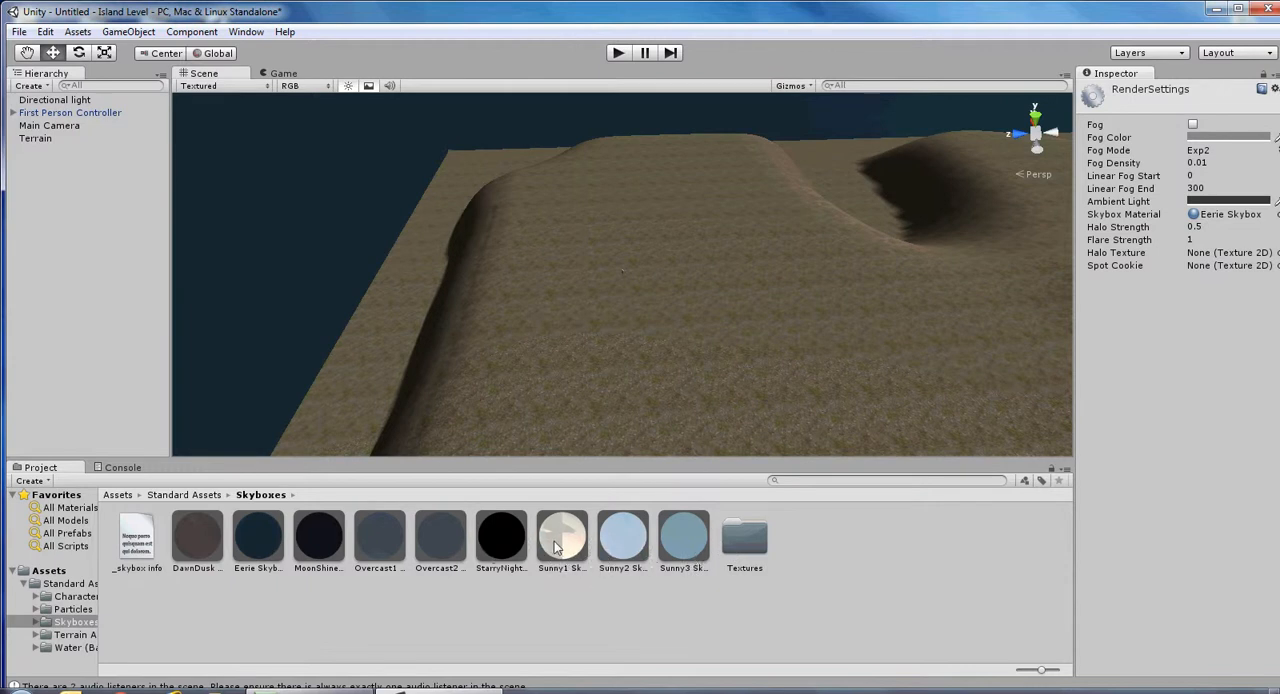
Set the Skybox Material to Sunny1 Skybox and play-test the scene.
{"action": "left_click_drag", "start_coordinate": [560, 545], "coordinate": [1240, 225]}
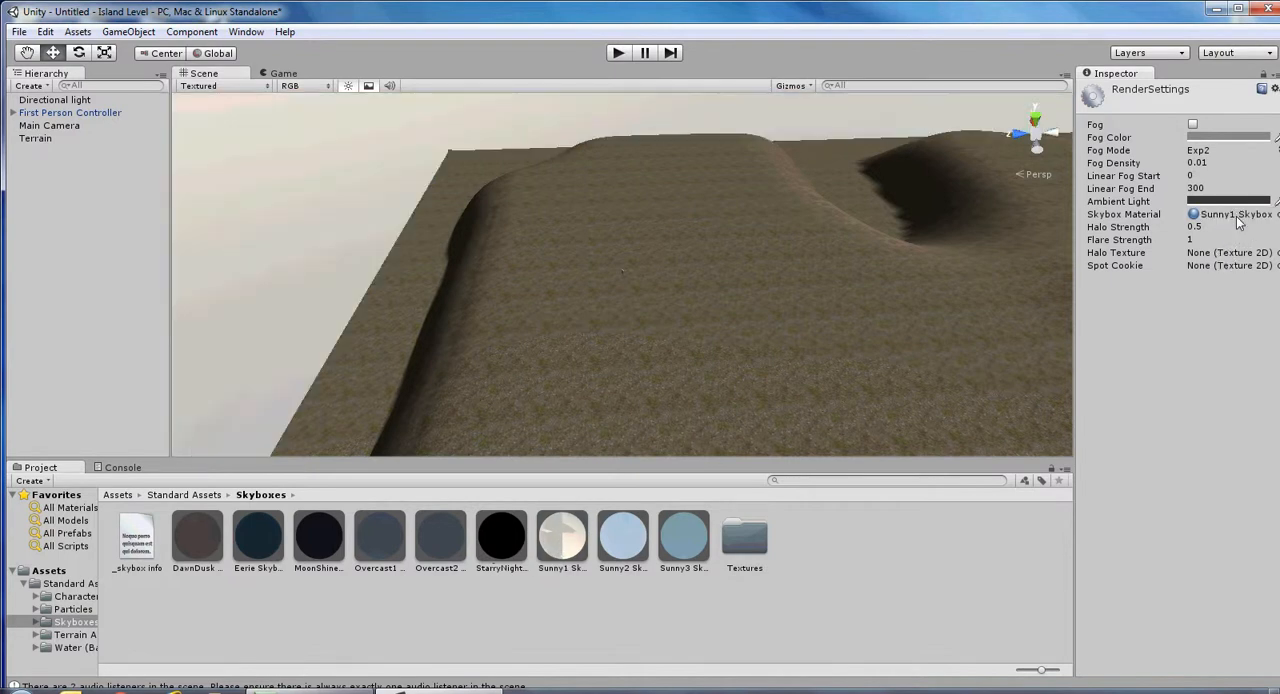
{"action": "left_click", "coordinate": [619, 53]}
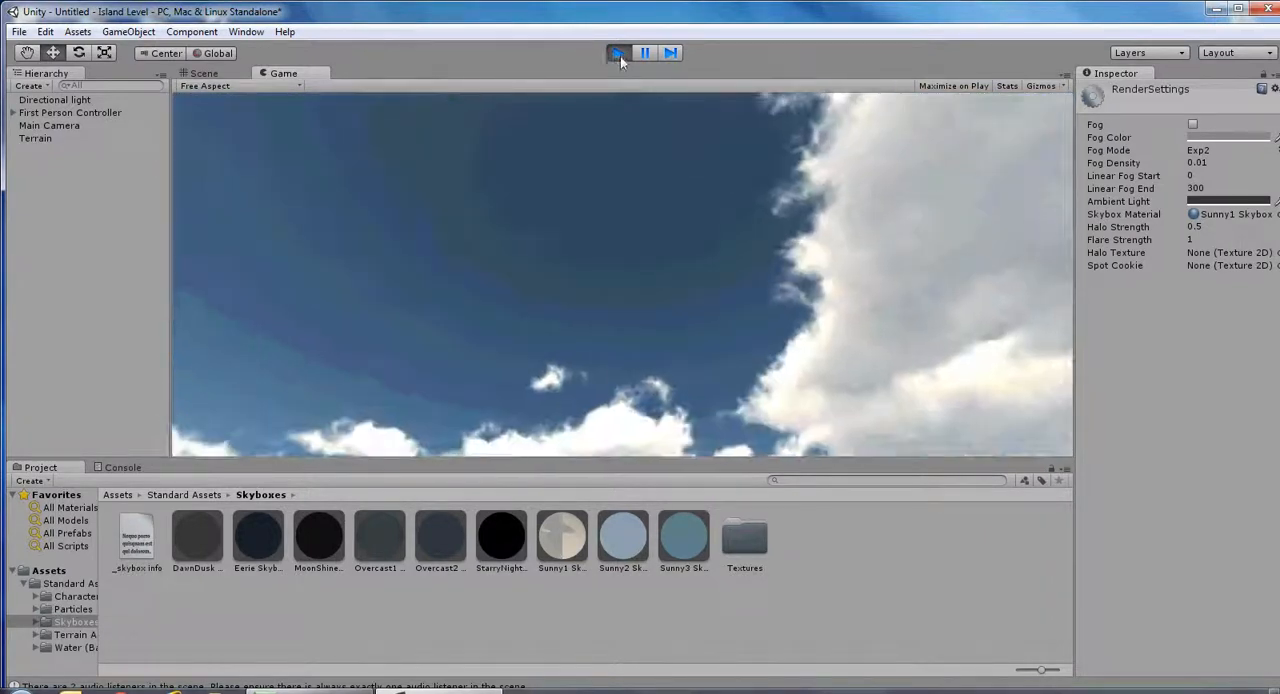
{"action": "left_click", "coordinate": [618, 53]}
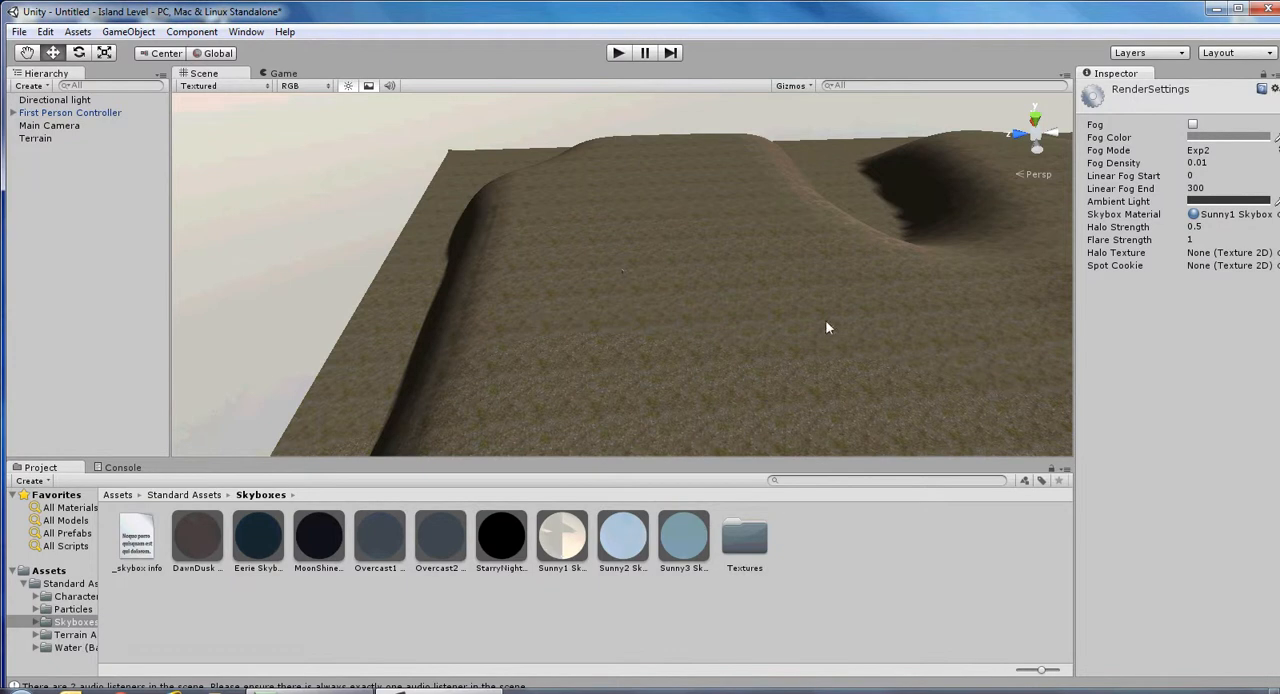
Place Daylight Simple Water from the Water (Basic) standard assets near the middle of the terrain.
{"action": "scroll", "coordinate": [784, 309], "scroll_direction": "down", "scroll_amount": 8}
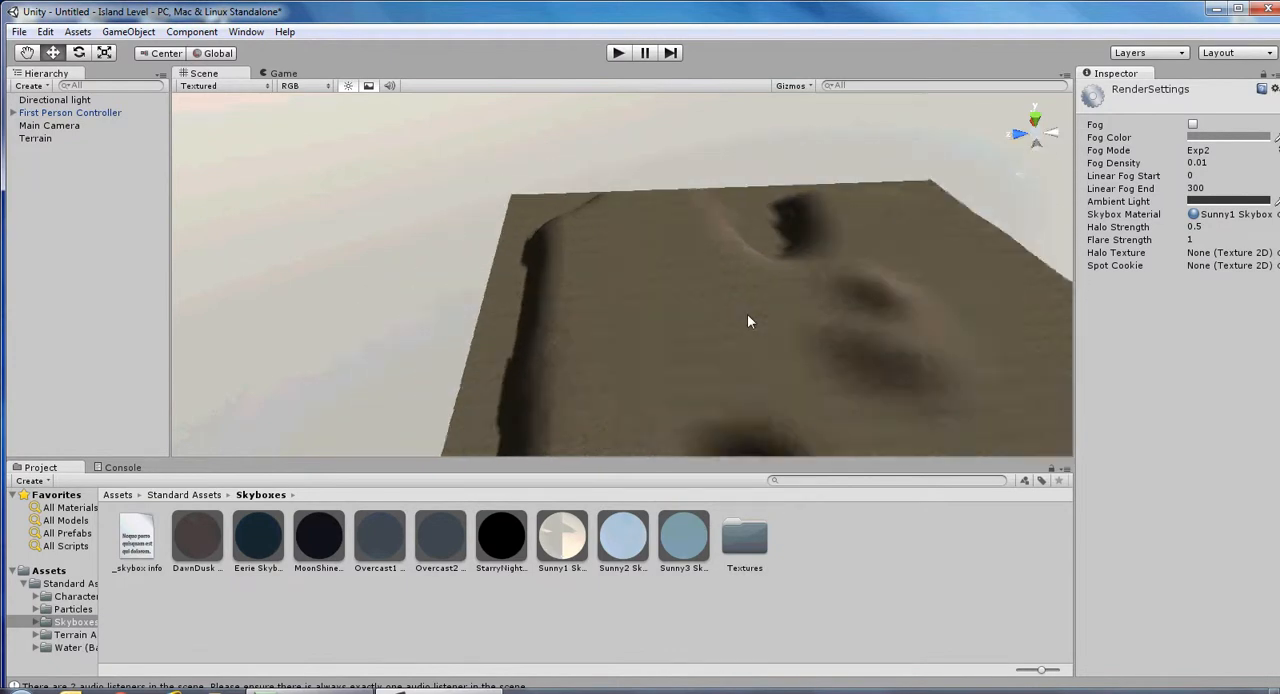
{"action": "scroll", "coordinate": [767, 326], "scroll_direction": "down", "scroll_amount": 10}
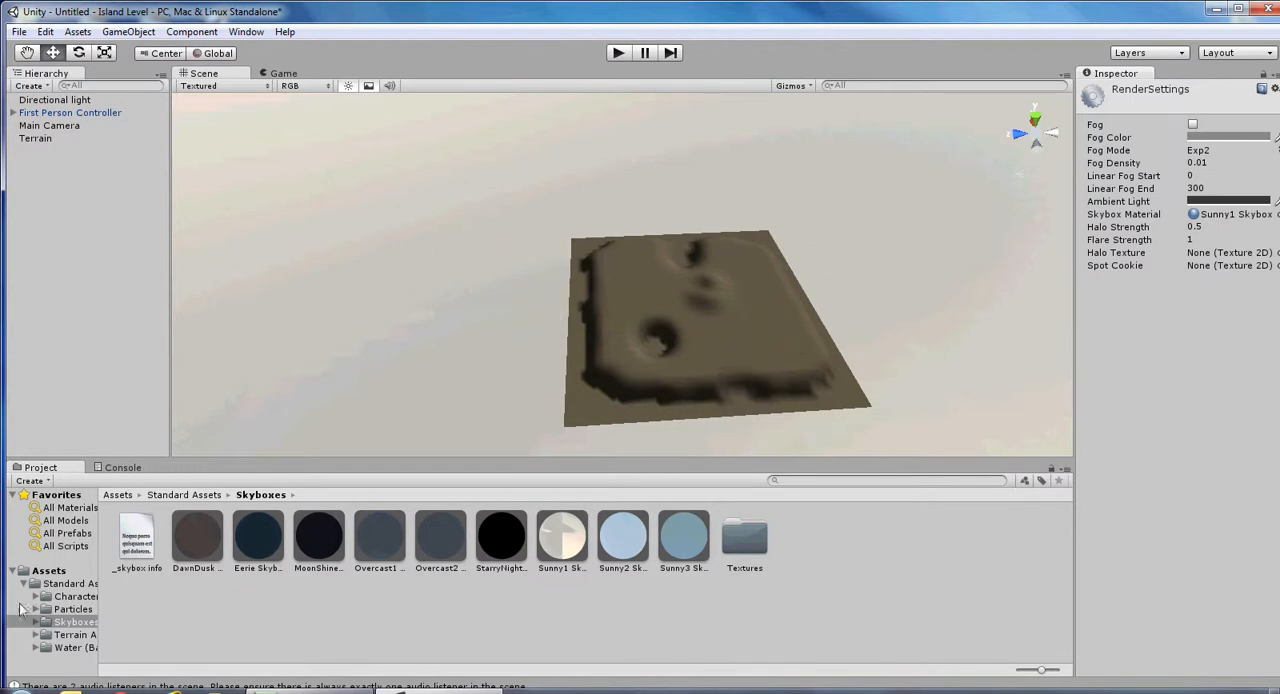
{"action": "left_click", "coordinate": [60, 648]}
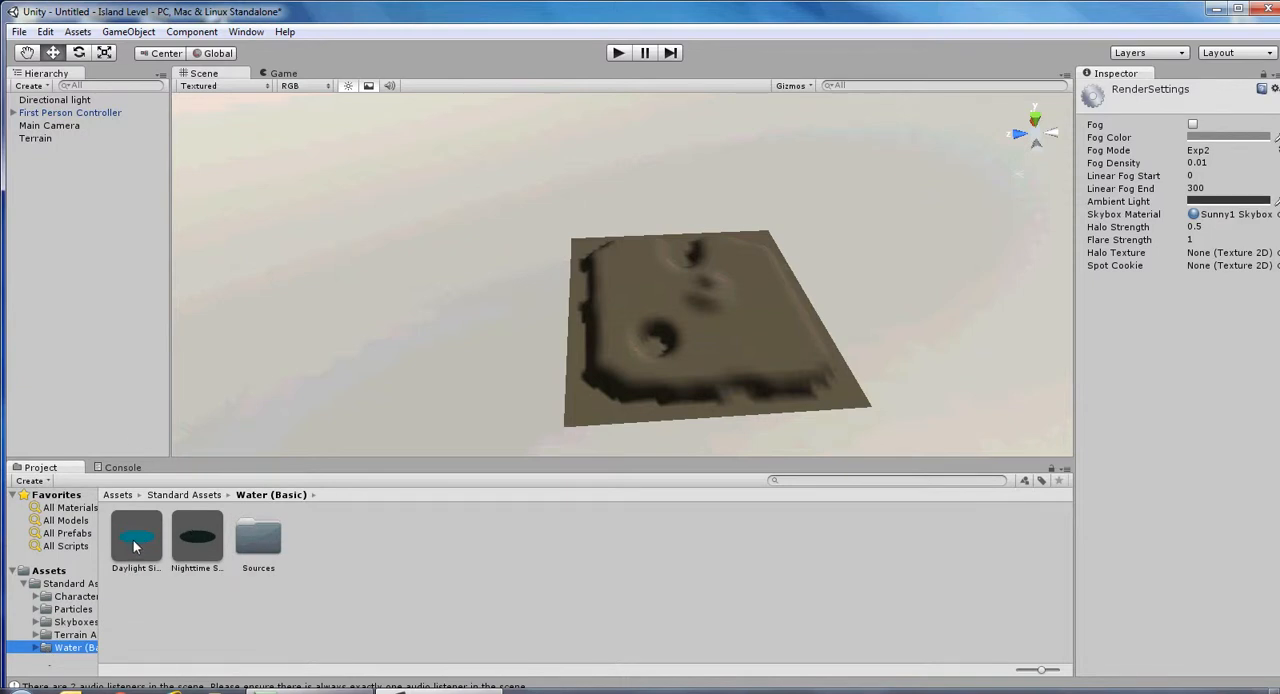
{"action": "left_click_drag", "start_coordinate": [134, 545], "coordinate": [680, 316]}
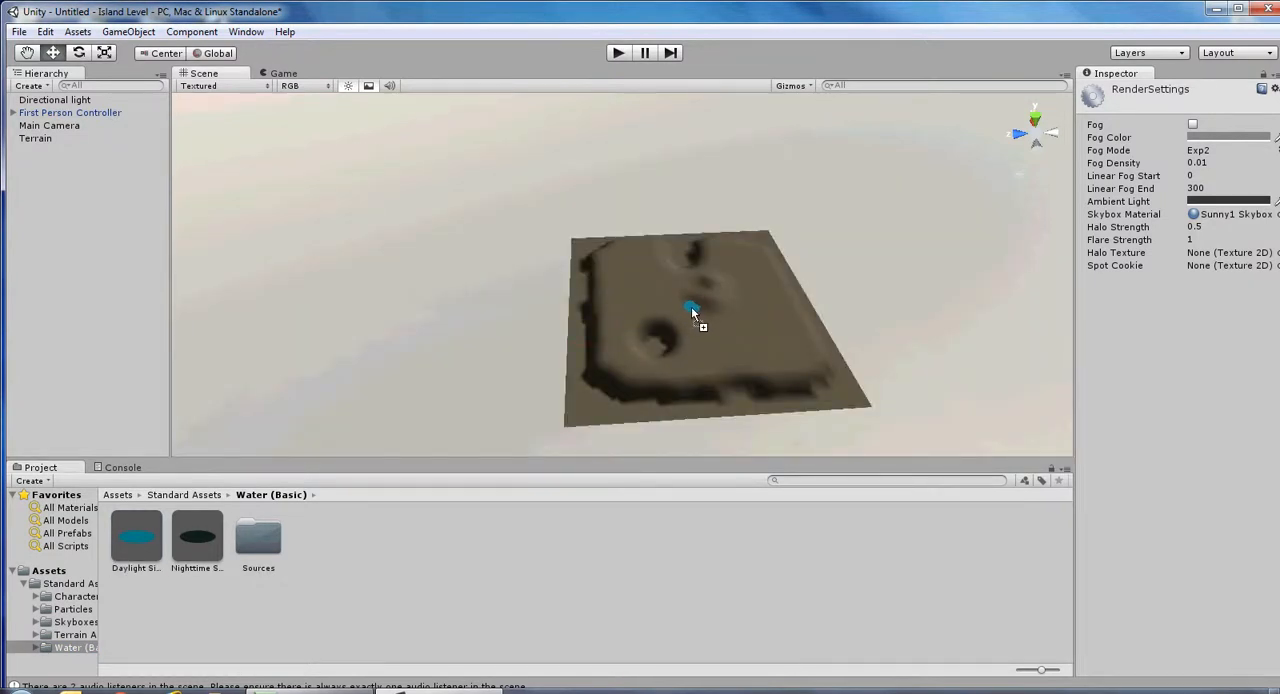
{"action": "left_click_drag", "start_coordinate": [691, 310], "coordinate": [693, 313]}
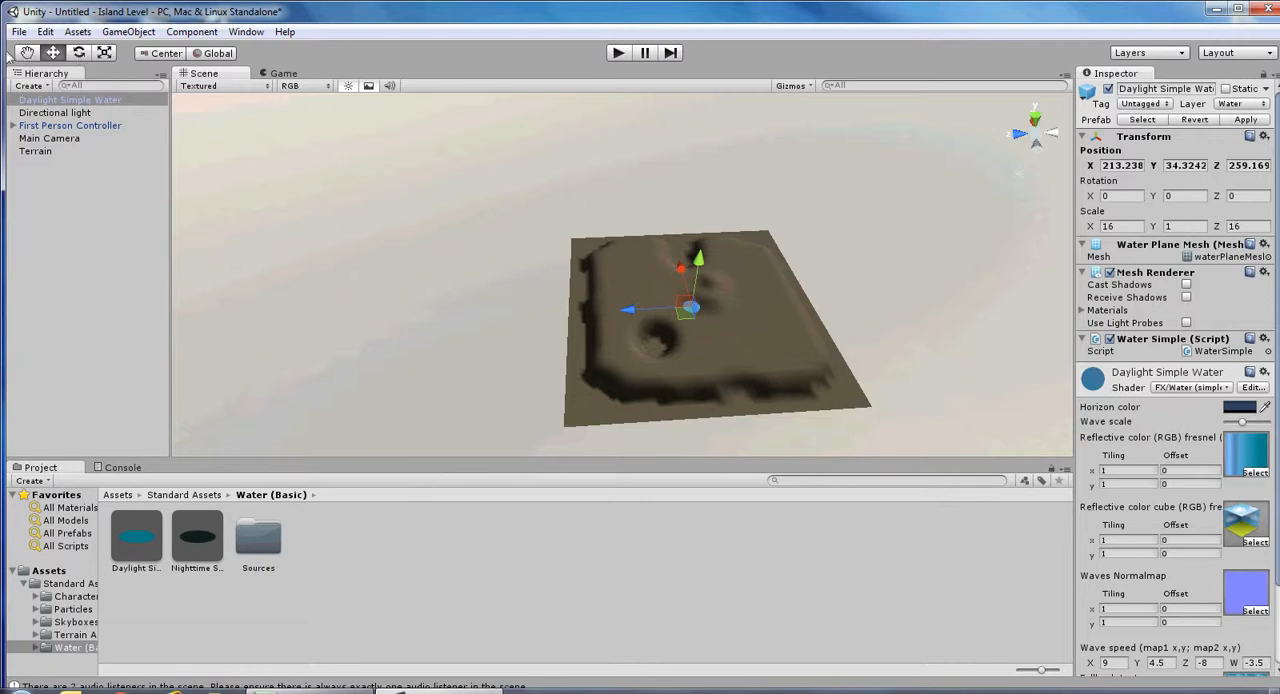
Scale the water uniformly to about 456.6 in X and Z, and lower it to a Y position of about 14.9.
{"action": "left_click", "coordinate": [104, 53]}
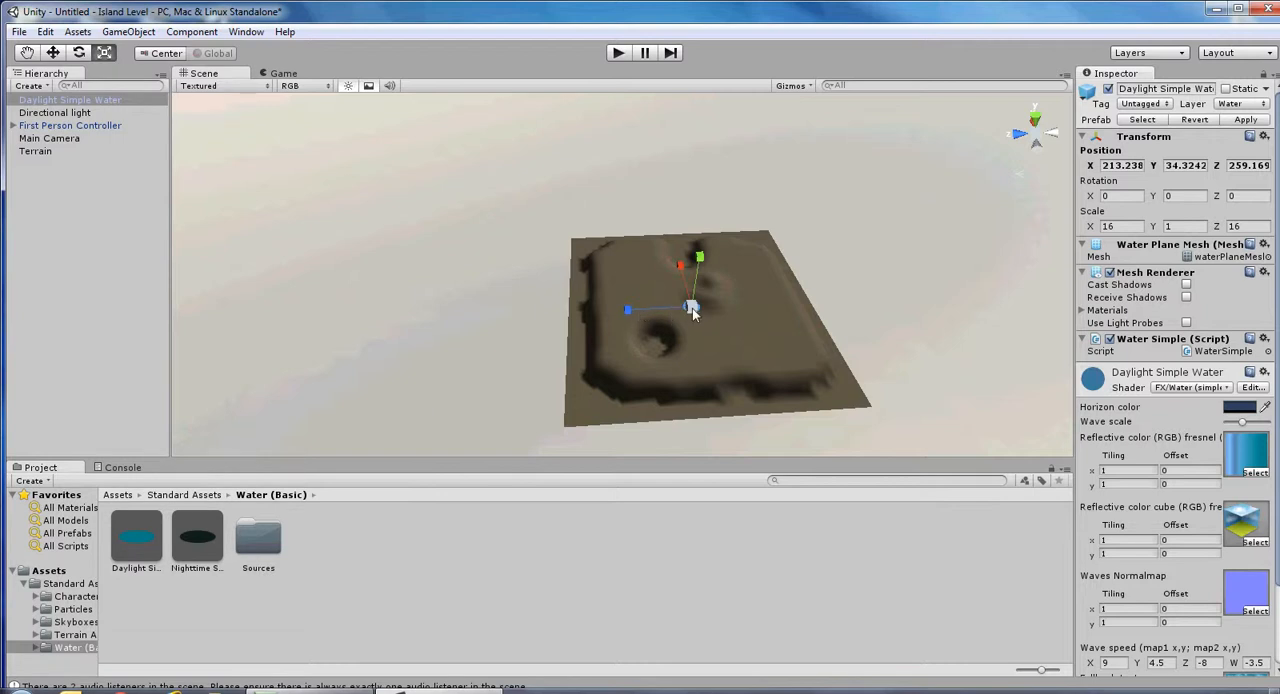
{"action": "left_click_drag", "start_coordinate": [692, 309], "coordinate": [929, 314]}
{"action": "left_click_drag", "start_coordinate": [692, 312], "coordinate": [1040, 332]}
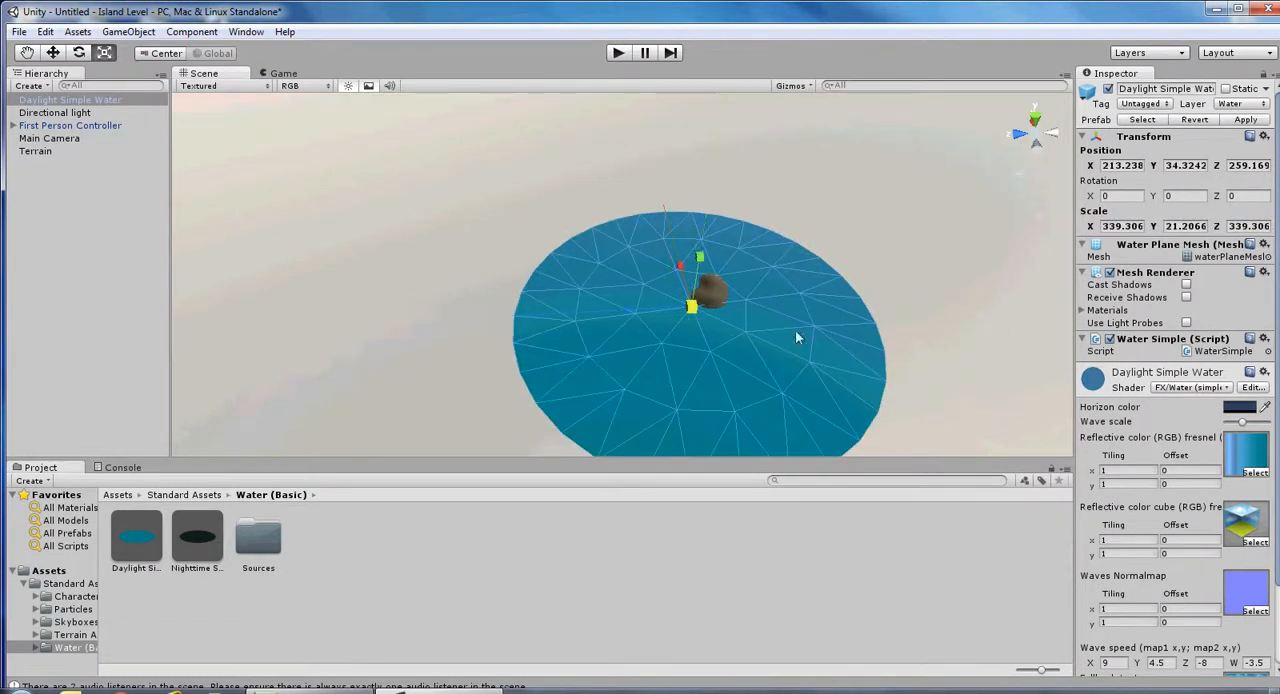
{"action": "left_click_drag", "start_coordinate": [690, 308], "coordinate": [720, 308]}
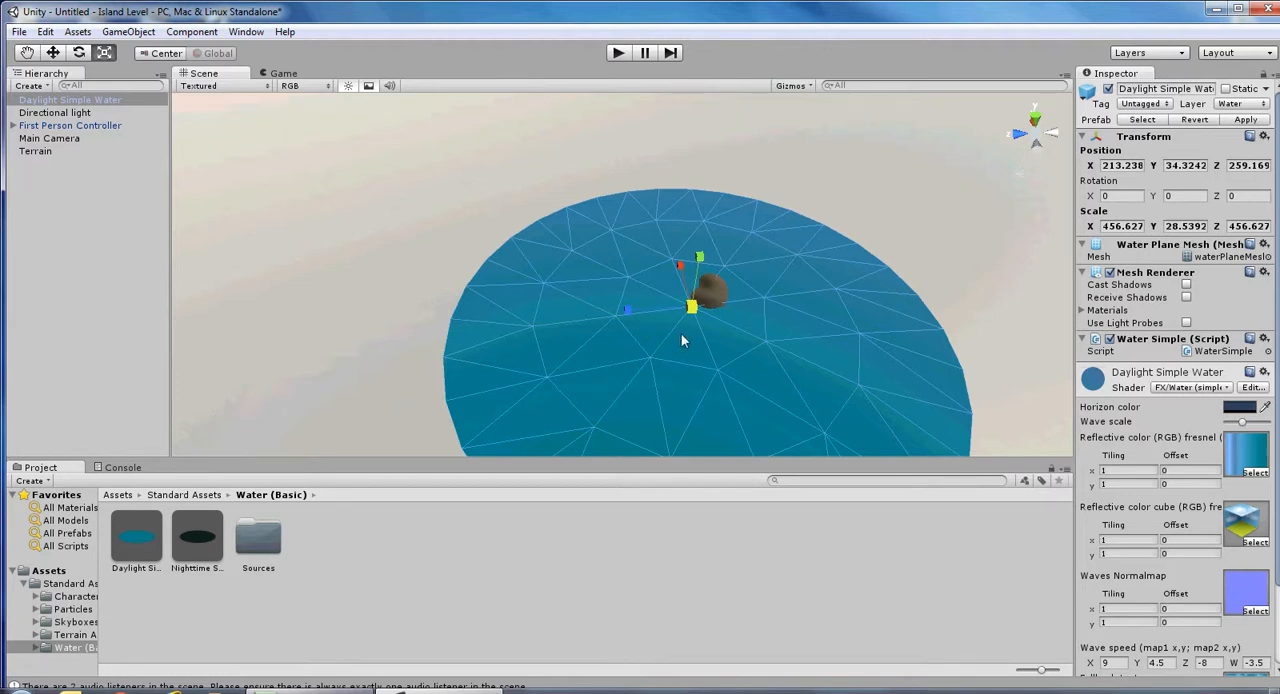
{"action": "left_click", "coordinate": [53, 54]}
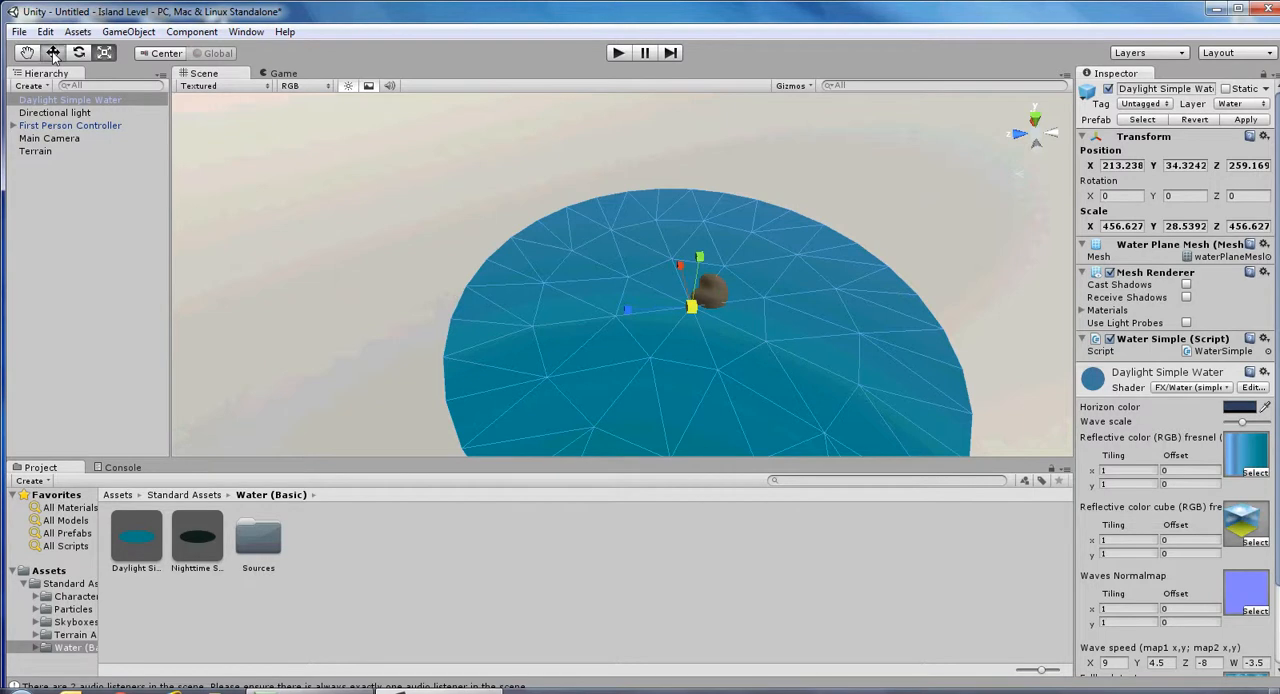
{"action": "left_click_drag", "start_coordinate": [701, 262], "coordinate": [701, 268]}
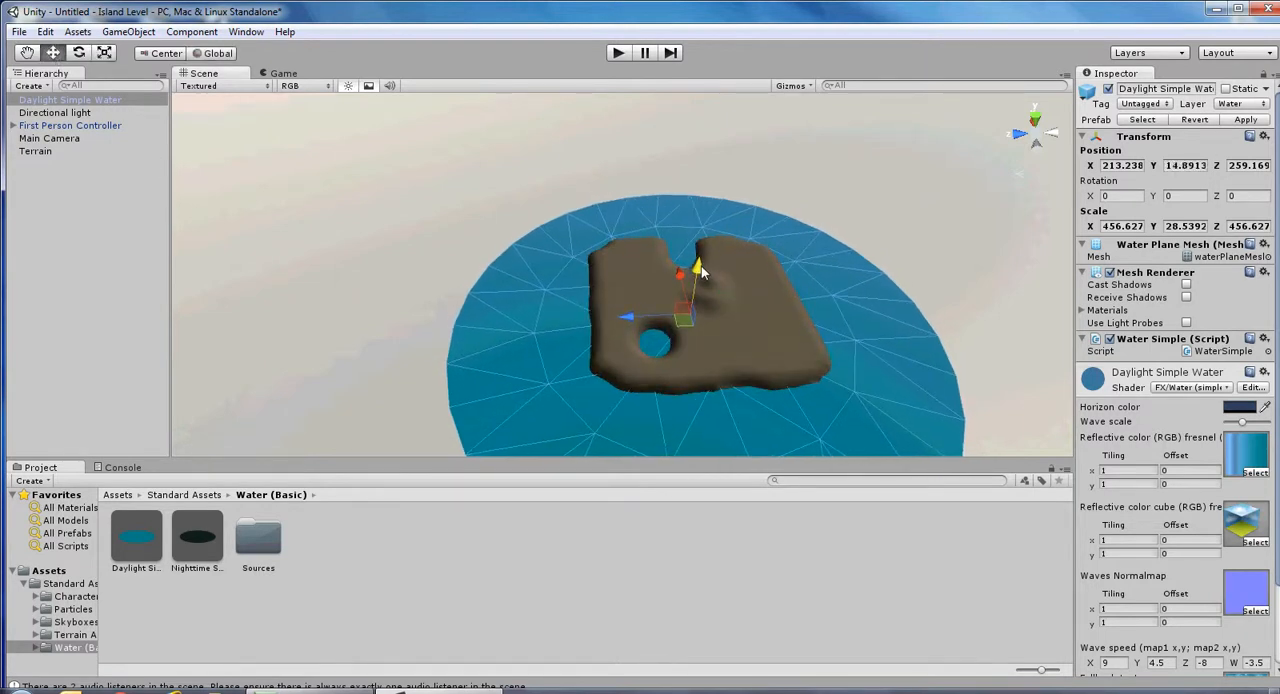
Move the First Person Controller to the island's edge at Z about 434.2 and Y about 31.0, and start a play-test.
{"action": "left_click", "coordinate": [36, 127]}
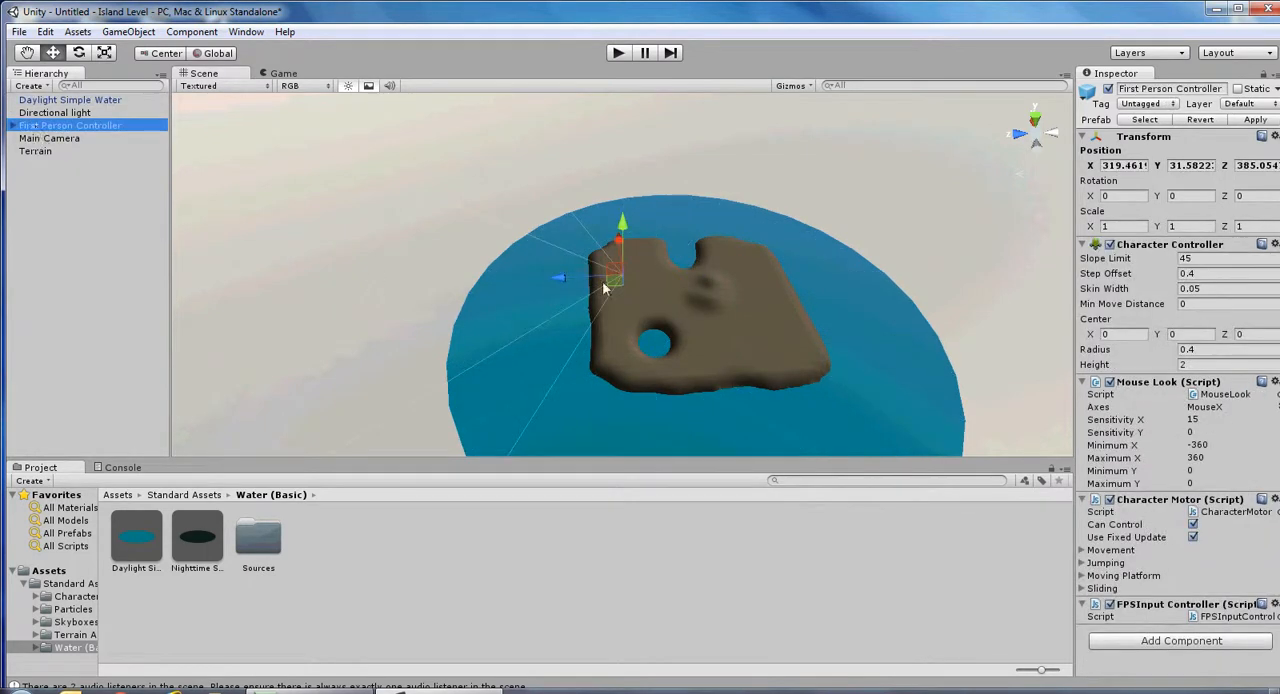
{"action": "left_click_drag", "start_coordinate": [561, 284], "coordinate": [537, 283]}
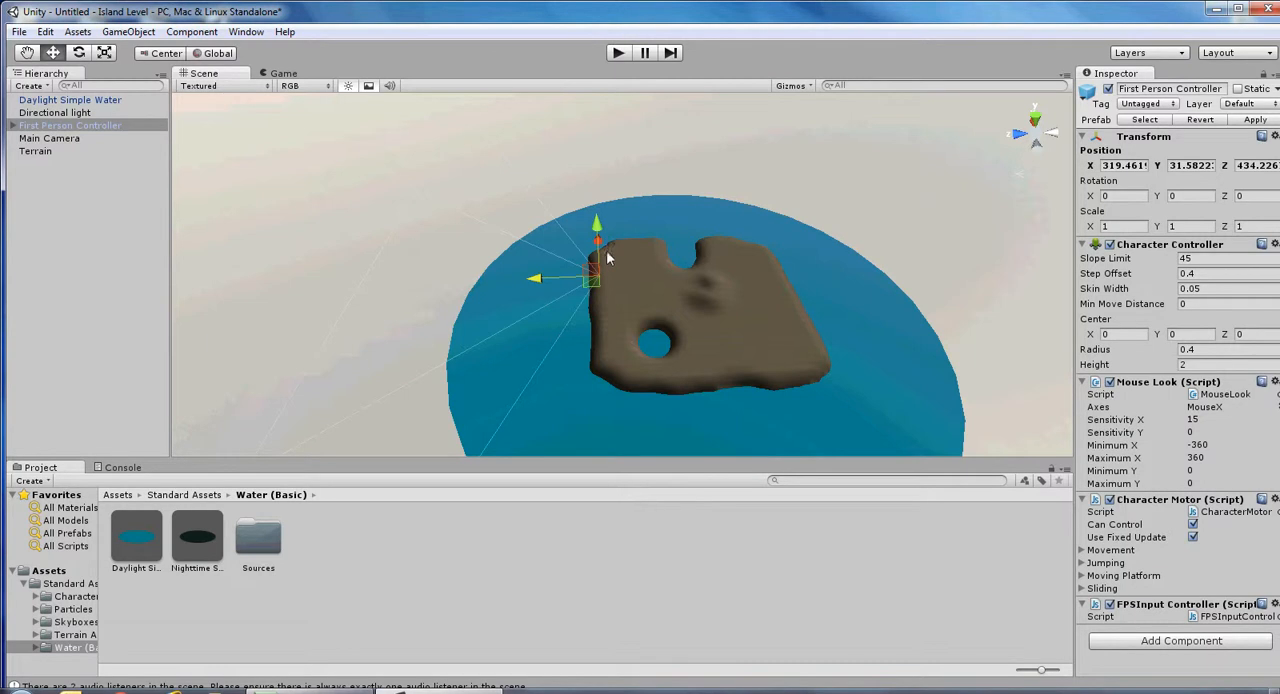
{"action": "key", "text": "f"}
{"action": "left_click_drag", "start_coordinate": [620, 238], "coordinate": [646, 244]}
{"action": "left_click", "coordinate": [620, 54]}
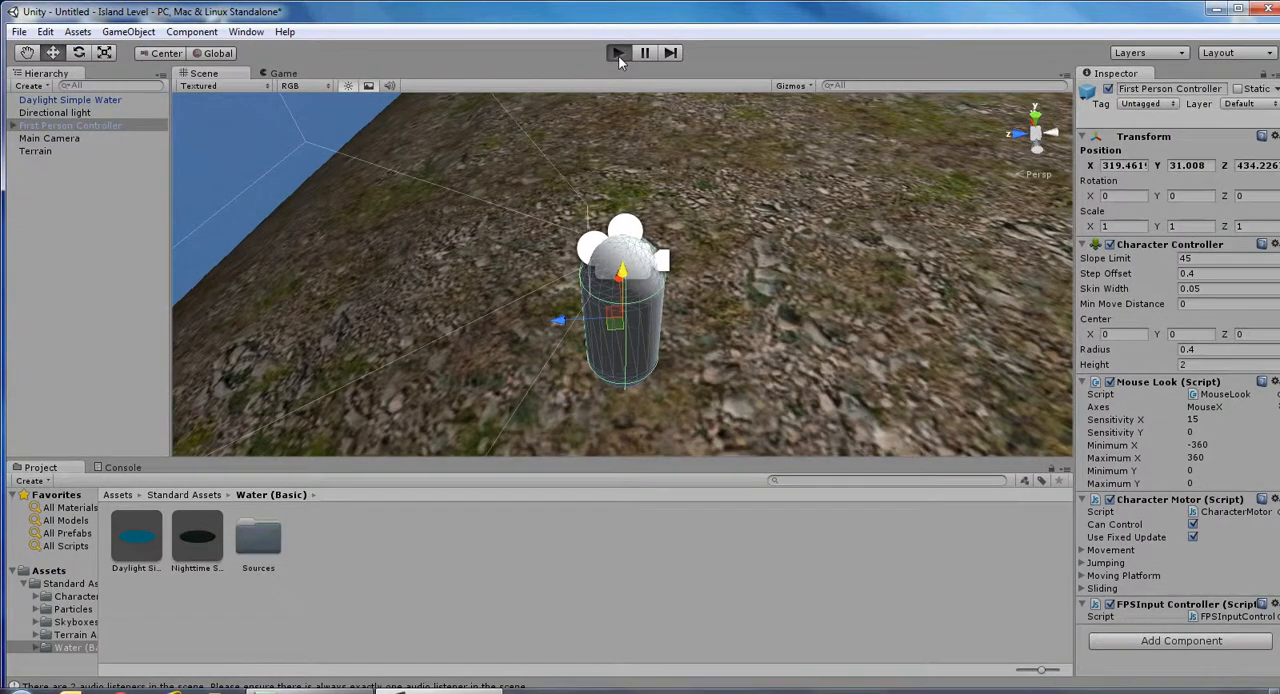